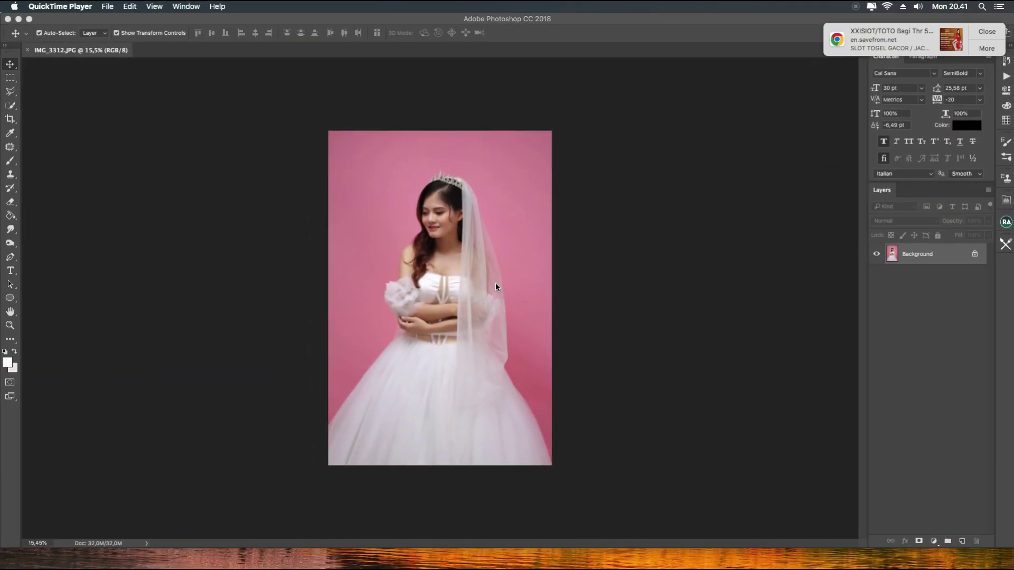
Zoom in on the bride photo and pan it down so it fills the window.
scroll(495, 280, "up", 5)
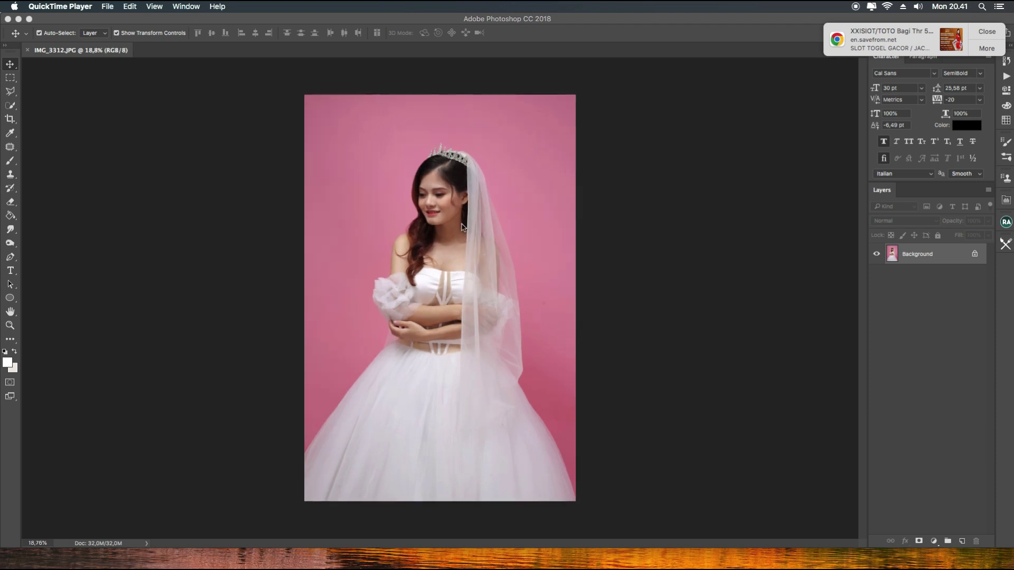
scroll(436, 222, "up", 2)
scroll(436, 220, "up", 2)
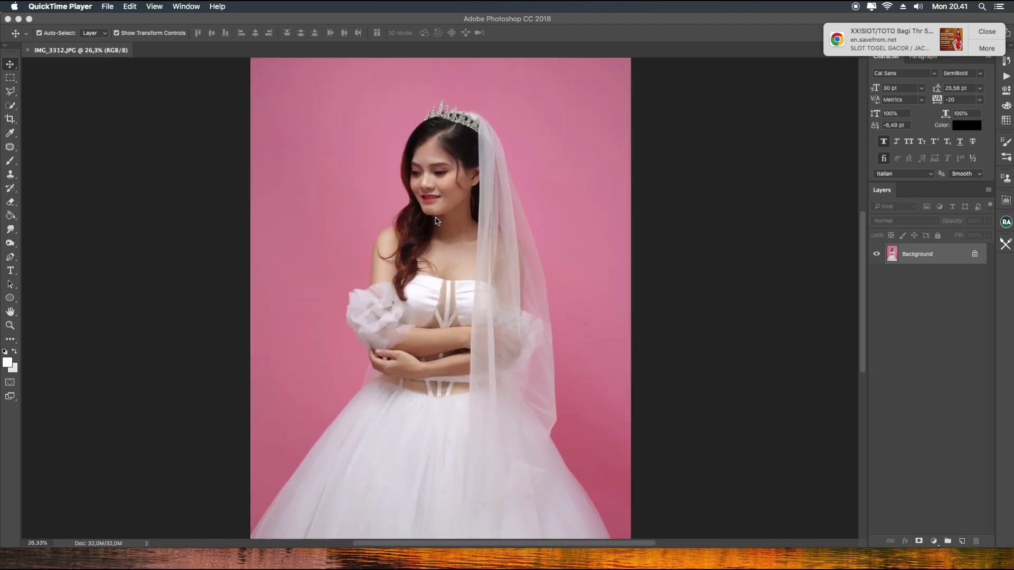
scroll(436, 220, "up", 2)
scroll(436, 221, "up", 2)
scroll(436, 221, "down", 1)
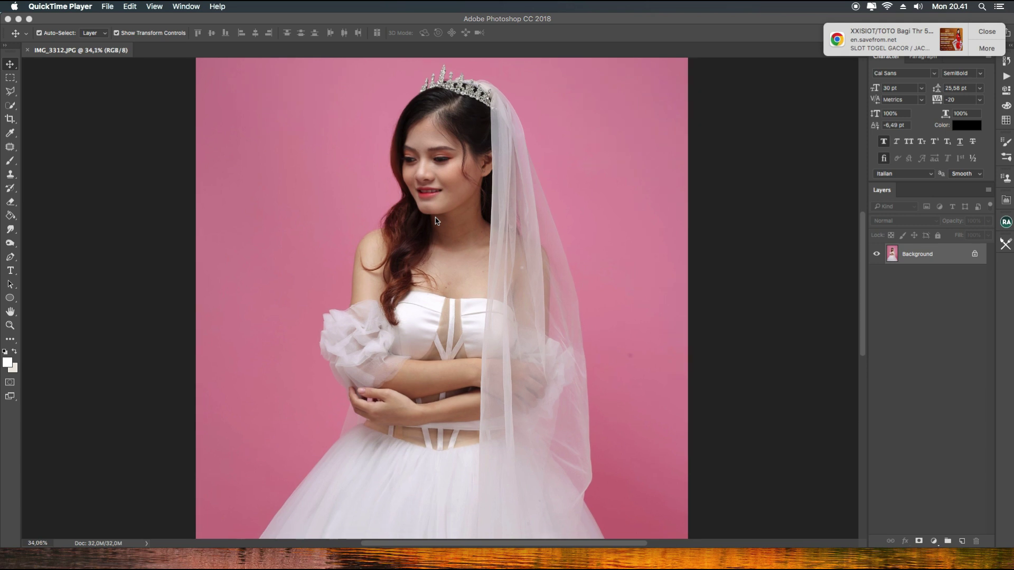
scroll(436, 220, "down", 1)
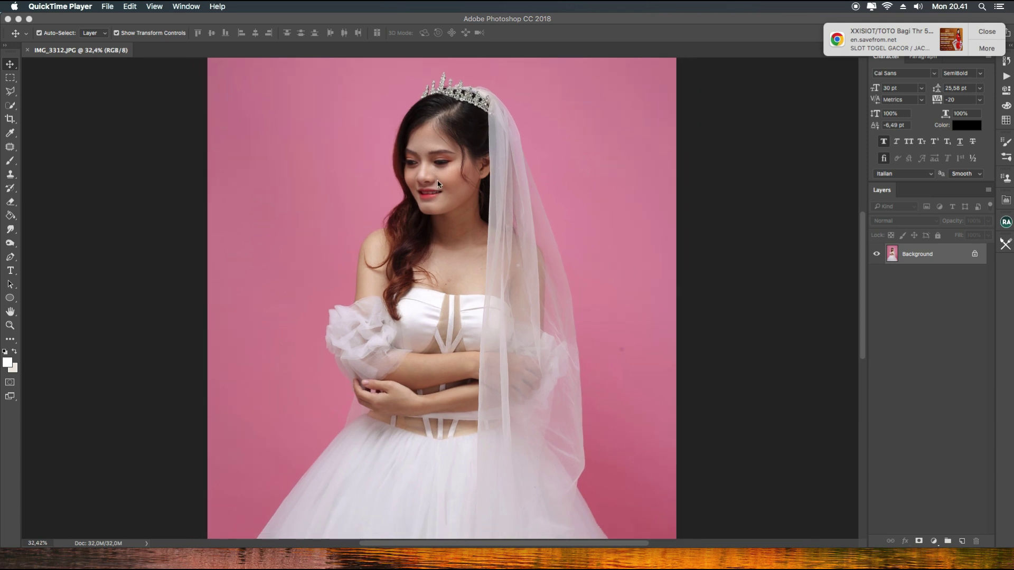
left_click(567, 177)
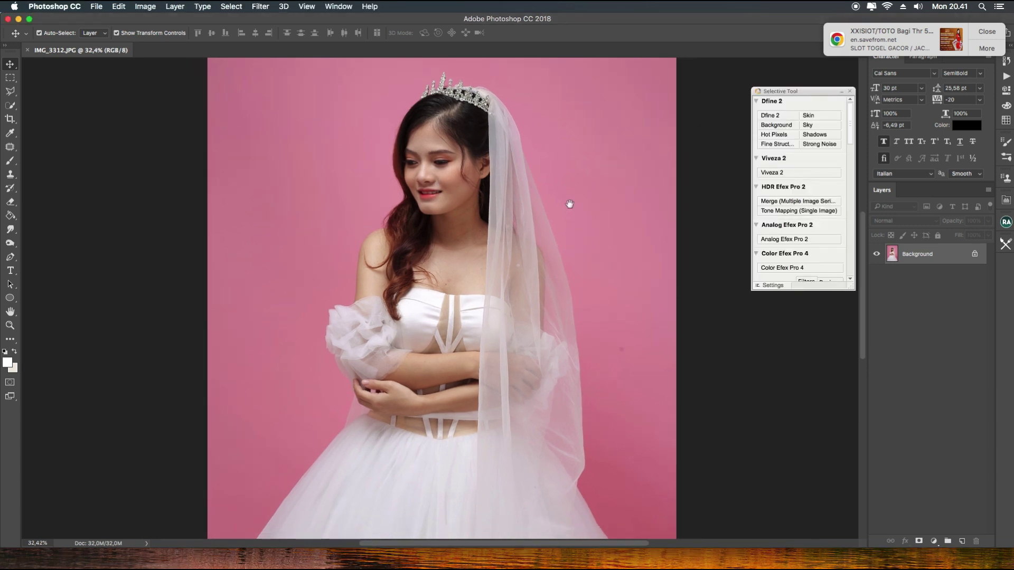
left_click_drag(561, 196, 559, 254)
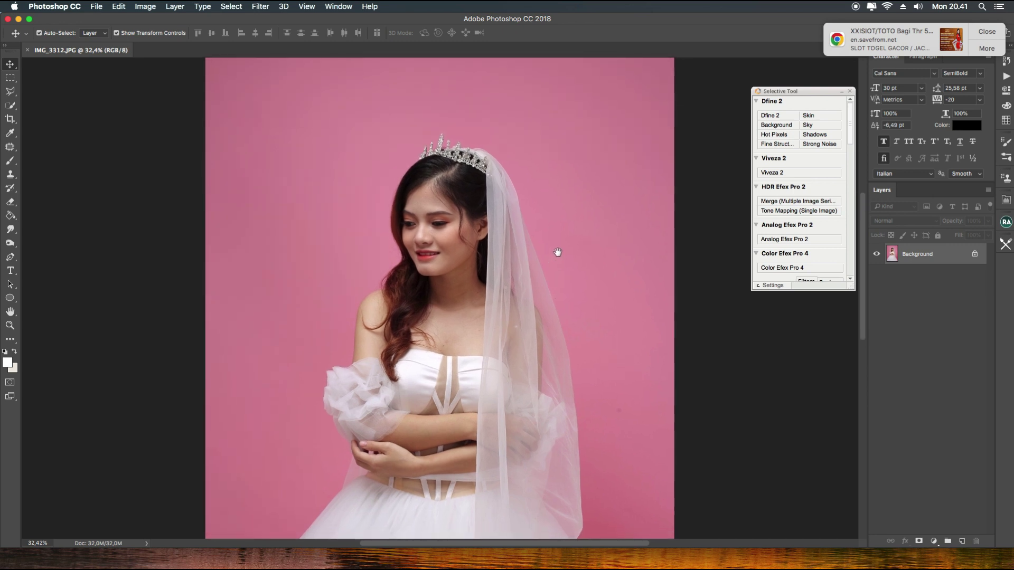
In the Camera Raw Filter set Contrast -64, Highlights -17, Shadows +33, Whites -53, Blacks +12.
left_click(261, 7)
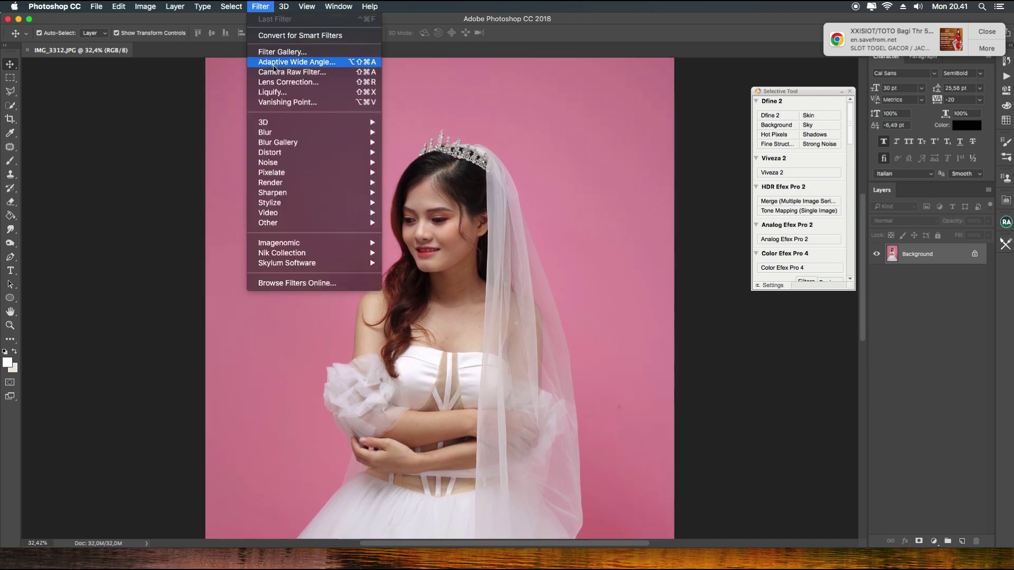
left_click(281, 73)
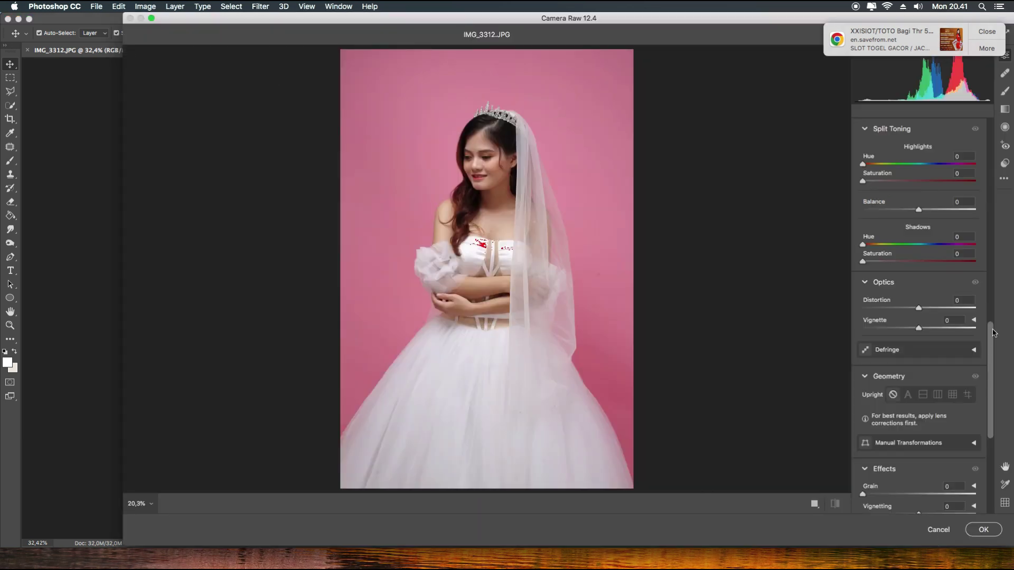
left_click_drag(993, 333, 992, 122)
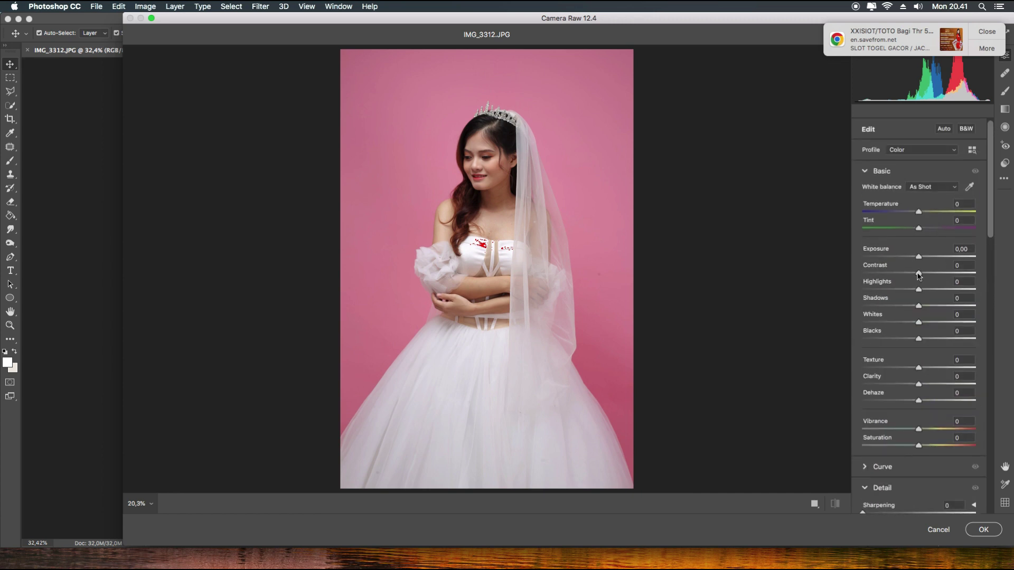
left_click_drag(916, 275, 906, 274)
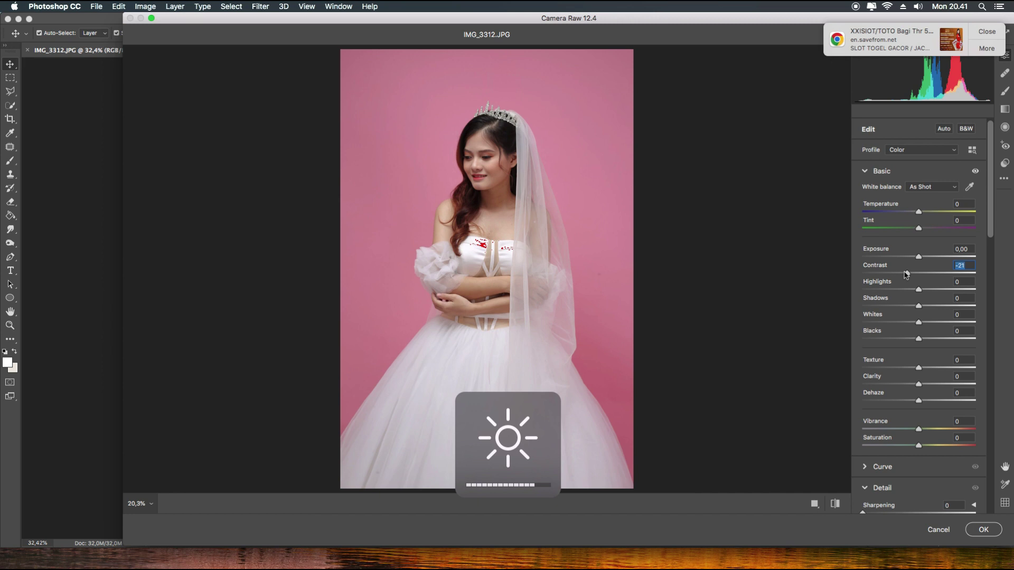
mouse_move(906, 274)
left_mouse_down()
mouse_move(885, 274)
mouse_move(938, 308)
left_mouse_up()
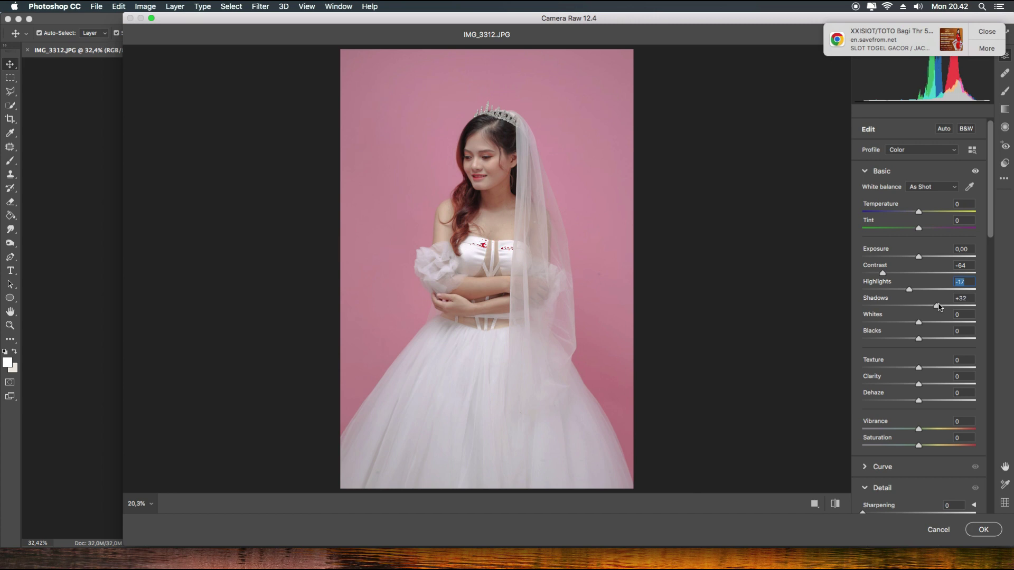
mouse_move(919, 323)
left_mouse_down()
mouse_move(889, 325)
mouse_move(928, 341)
left_mouse_up()
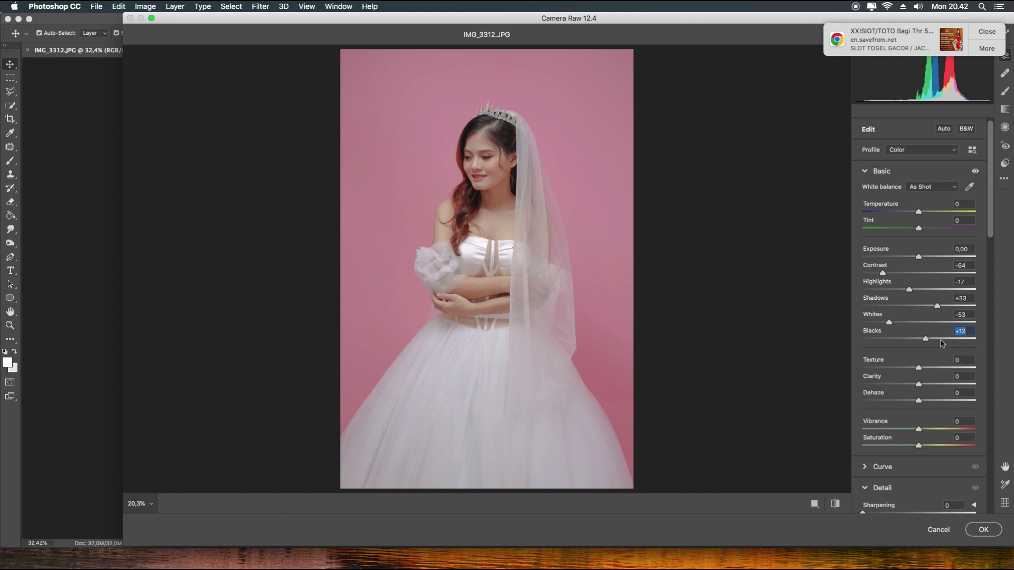
left_click(491, 128)
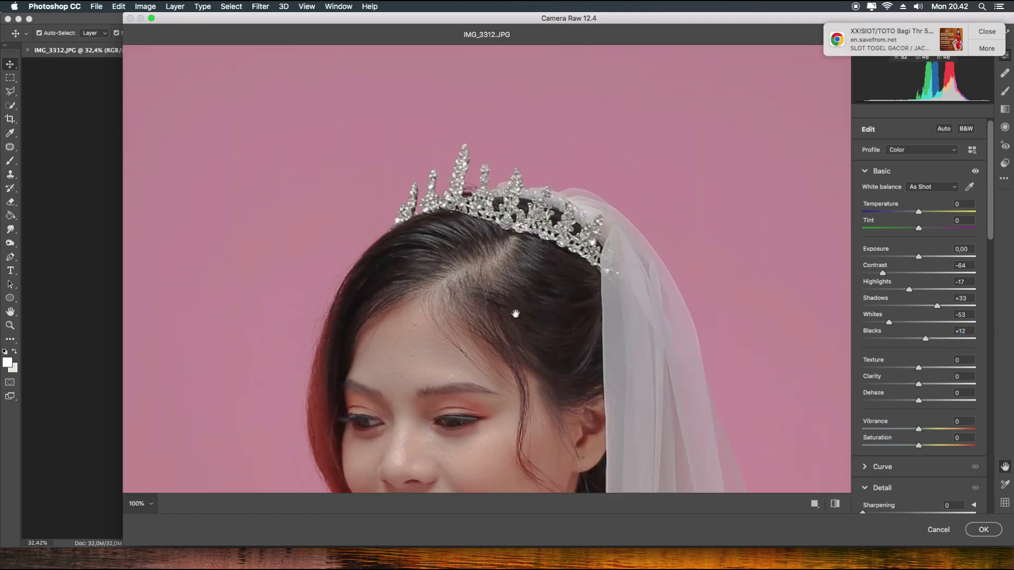
After comparing the face before and after, set Clarity to -3 and Vibrance to +7.
left_click_drag(516, 314, 518, 177)
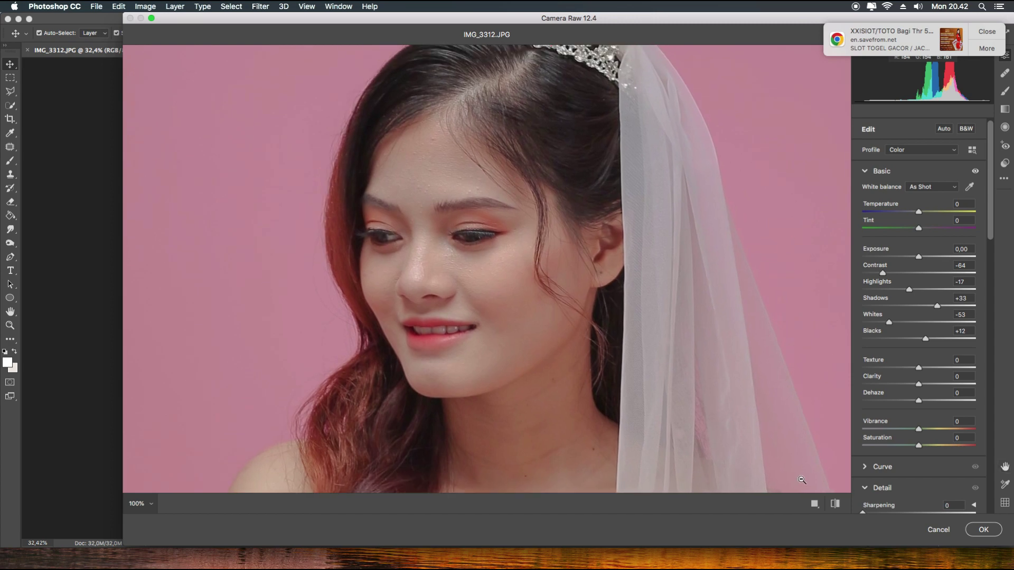
left_click(835, 504)
left_click(835, 504)
left_click_drag(919, 379, 911, 387)
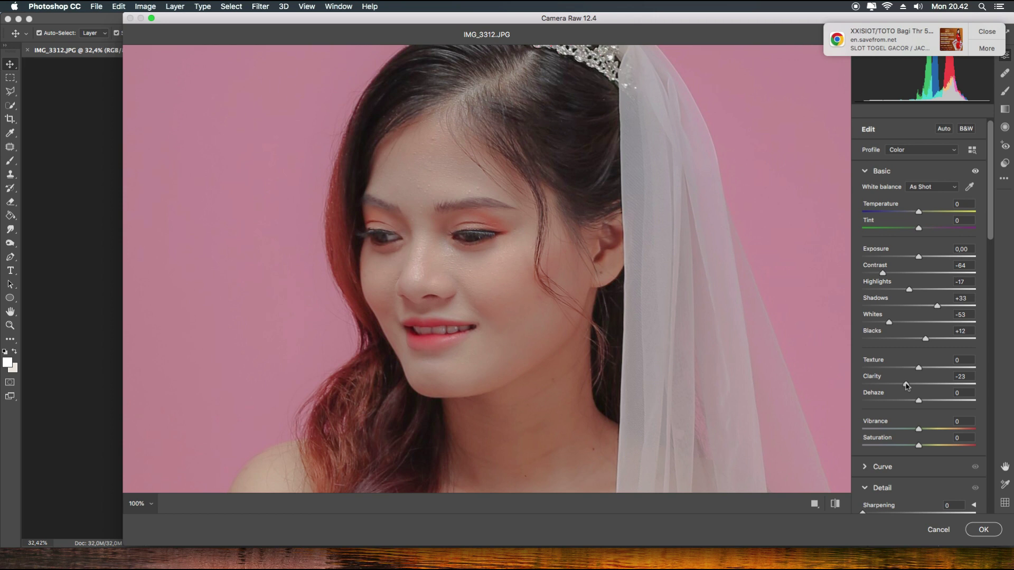
left_click_drag(907, 385, 917, 387)
left_click(917, 386)
left_click_drag(919, 432, 922, 431)
key("super+0")
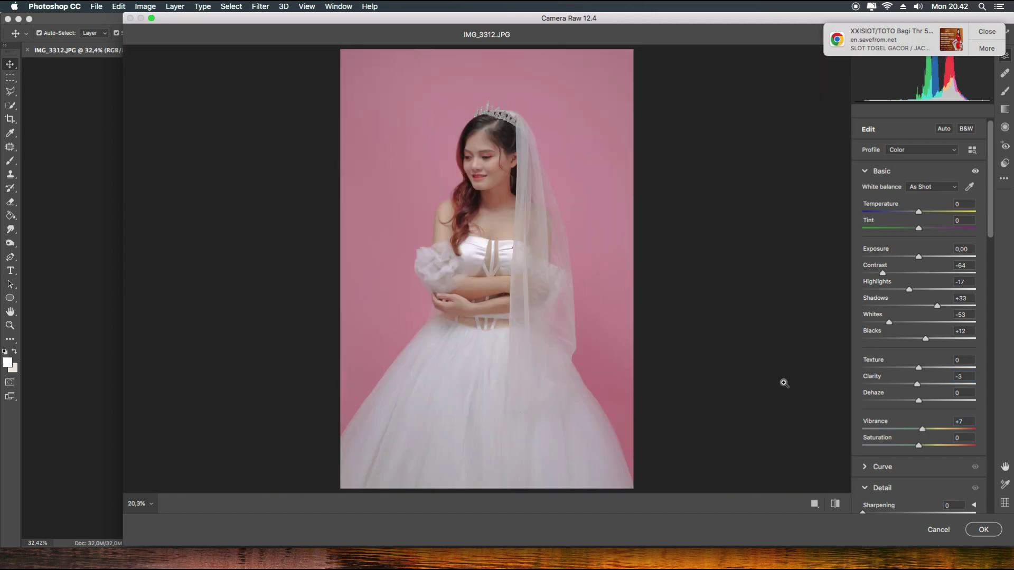
Lower Saturation to -10 and compare the edit against the original.
left_click_drag(919, 447, 913, 448)
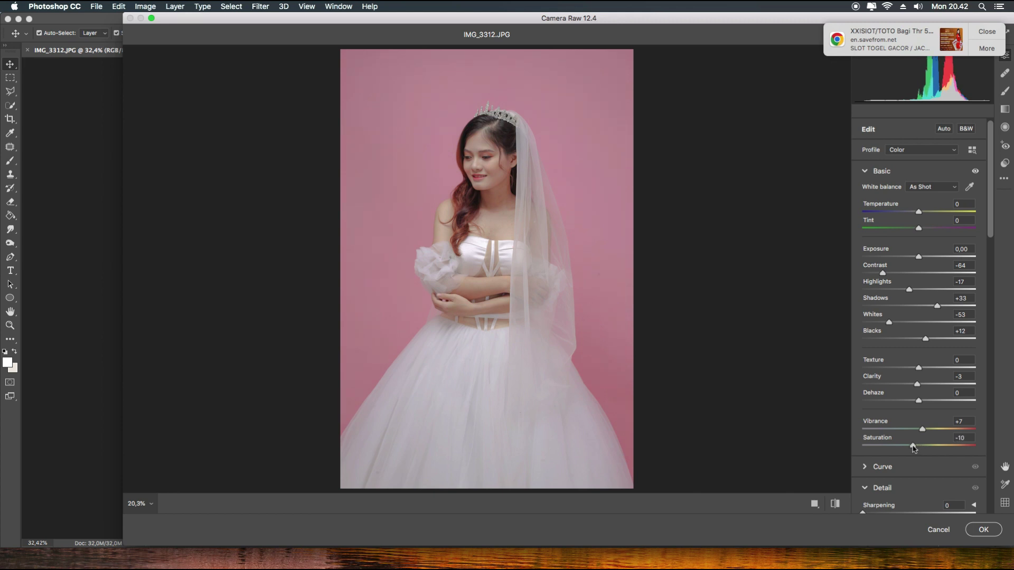
left_click(921, 430)
left_click(835, 504)
left_click(835, 504)
Set Detail Sharpening to 20.
left_click_drag(990, 221, 989, 286)
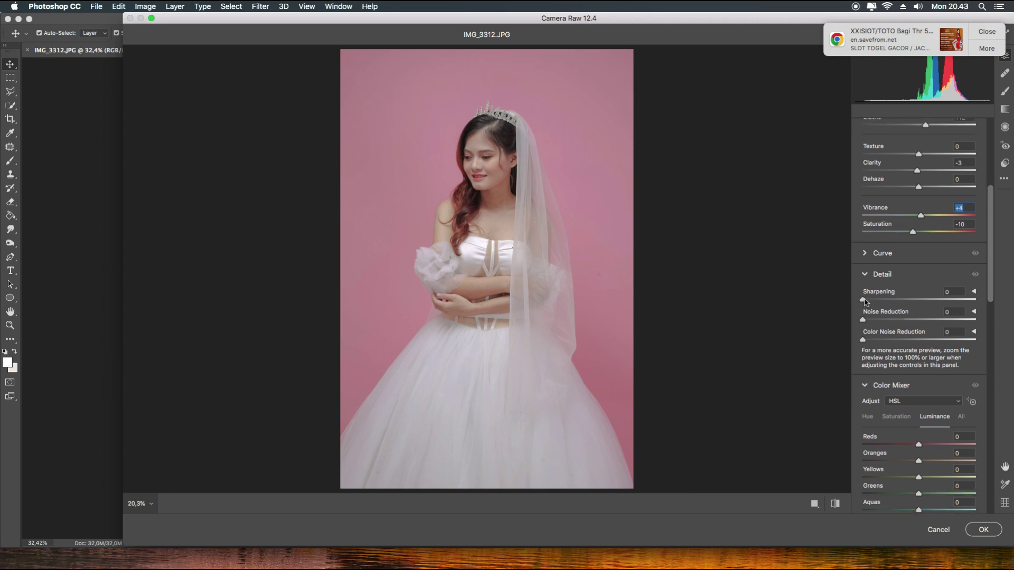
left_click_drag(864, 299, 876, 301)
left_click(880, 300)
left_click_drag(990, 286, 994, 333)
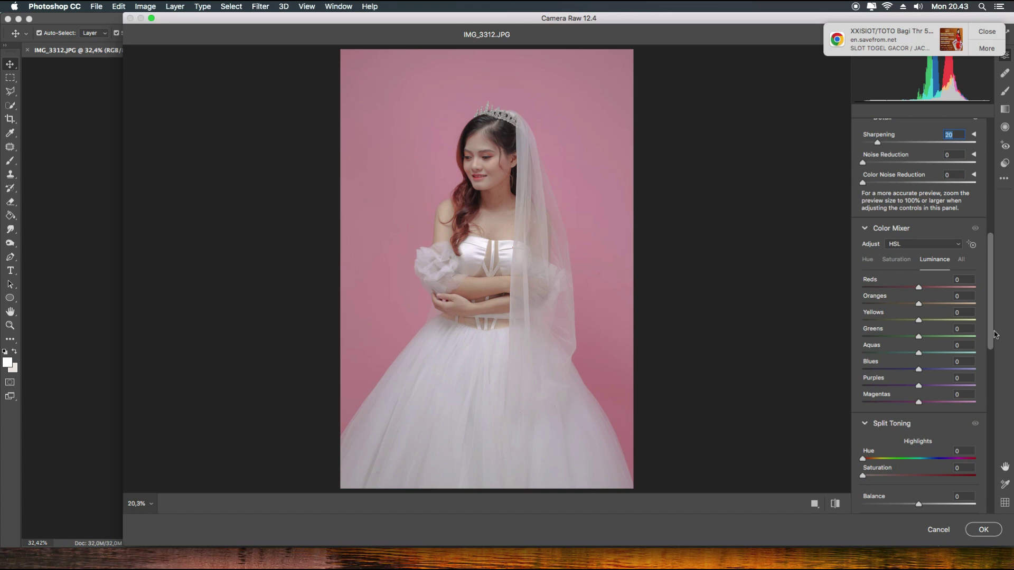
left_click_drag(994, 334, 994, 376)
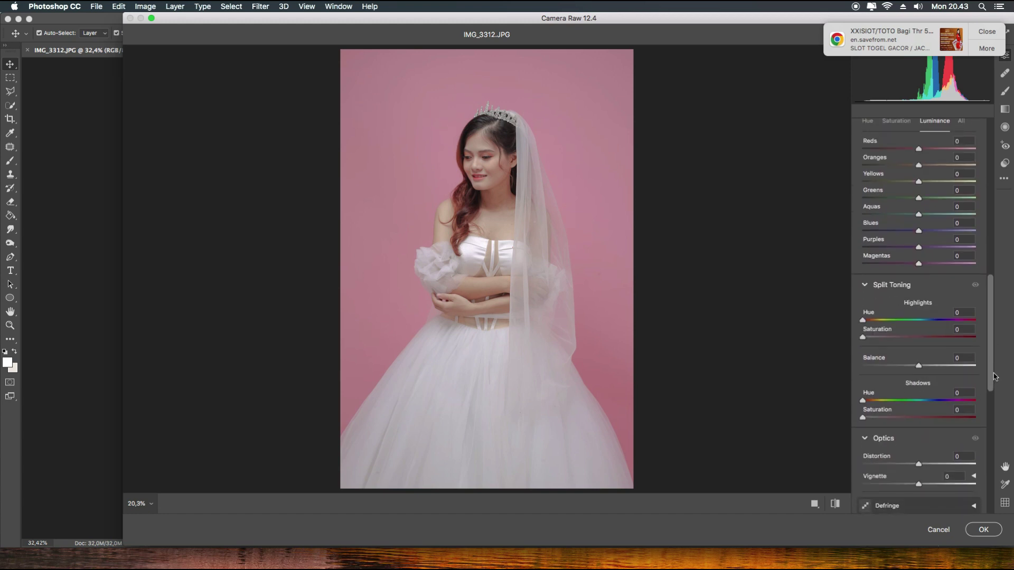
Split-tone the highlights at Hue 219, Saturation 6, and return shadows saturation to 0.
left_click_drag(866, 340, 932, 324)
left_click(870, 338)
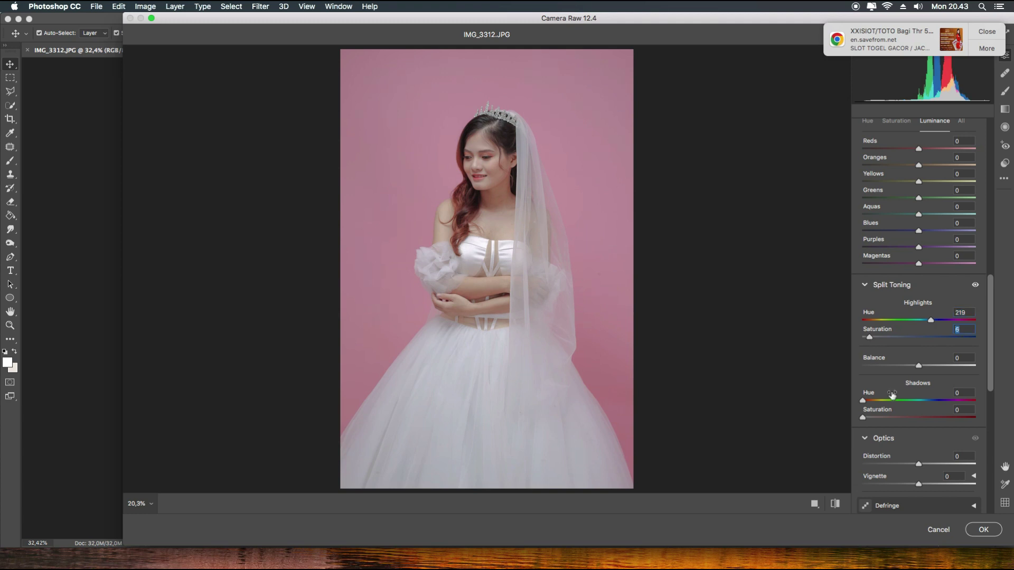
mouse_move(862, 418)
left_mouse_down()
mouse_move(878, 420)
mouse_move(886, 401)
mouse_move(929, 402)
left_mouse_up()
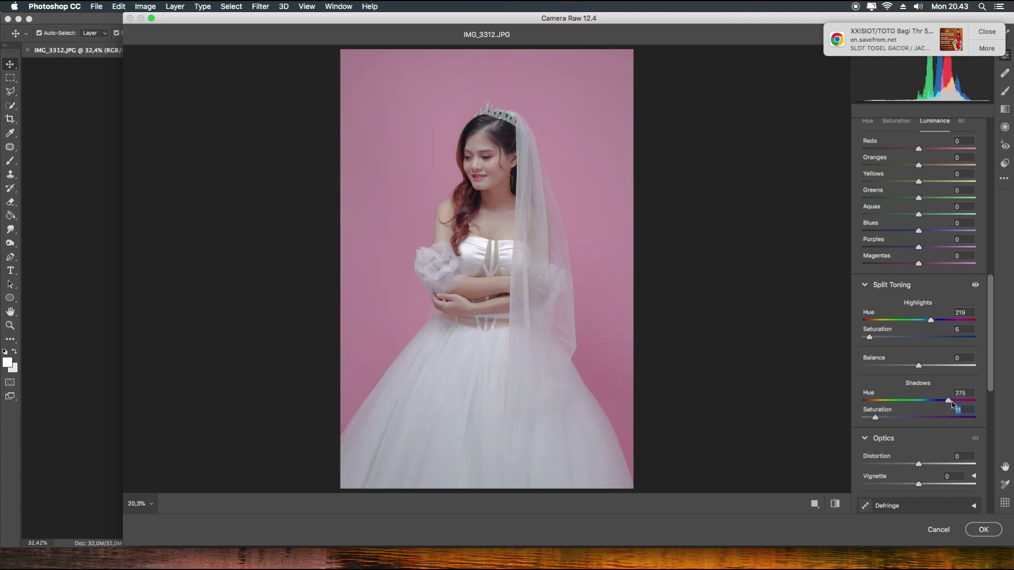
mouse_move(928, 402)
left_mouse_down()
mouse_move(945, 402)
mouse_move(881, 402)
left_mouse_up()
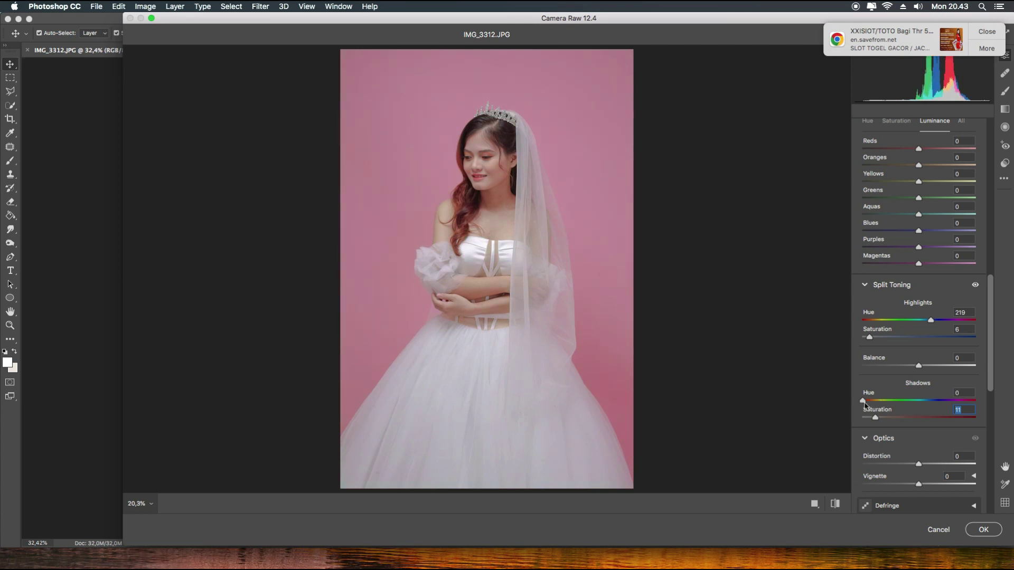
mouse_move(881, 404)
left_mouse_down()
mouse_move(856, 403)
mouse_move(871, 417)
left_mouse_up()
left_click(858, 417)
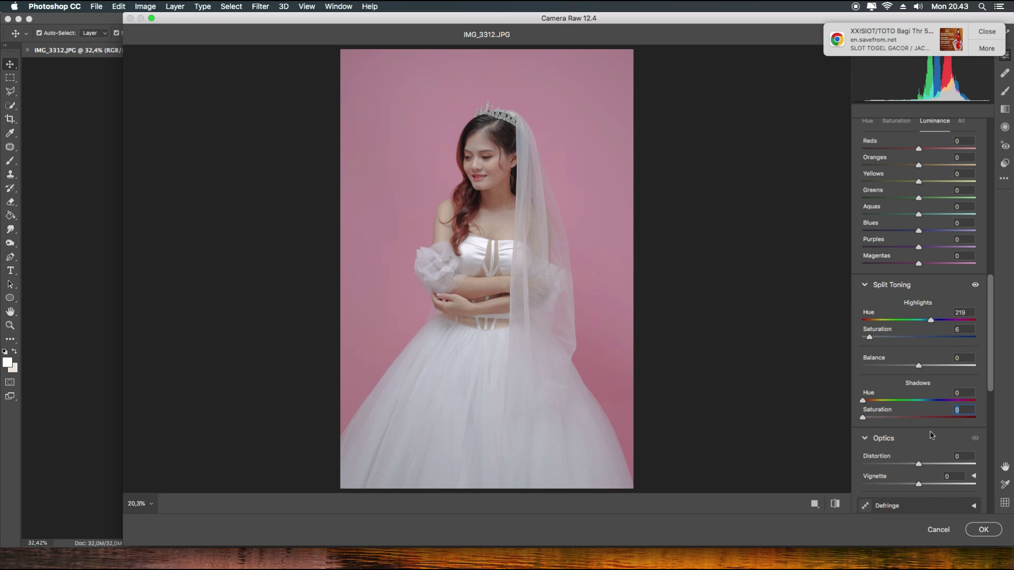
left_click_drag(990, 384, 989, 496)
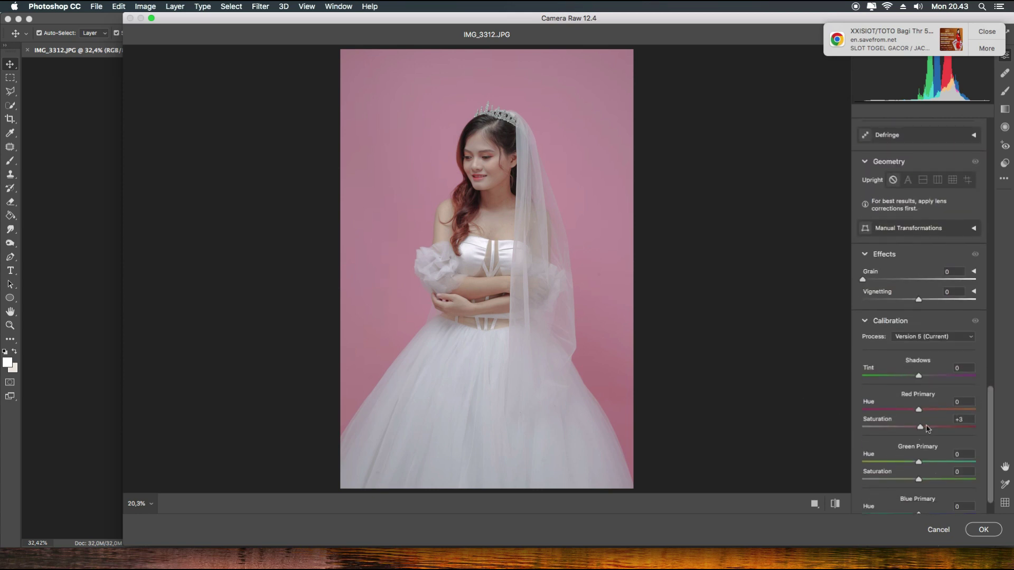
Set Red Primary Hue +6 and Saturation +30, then apply the Camera Raw edits.
mouse_move(918, 427)
left_mouse_down()
mouse_move(936, 427)
mouse_move(914, 410)
mouse_move(925, 410)
left_mouse_up()
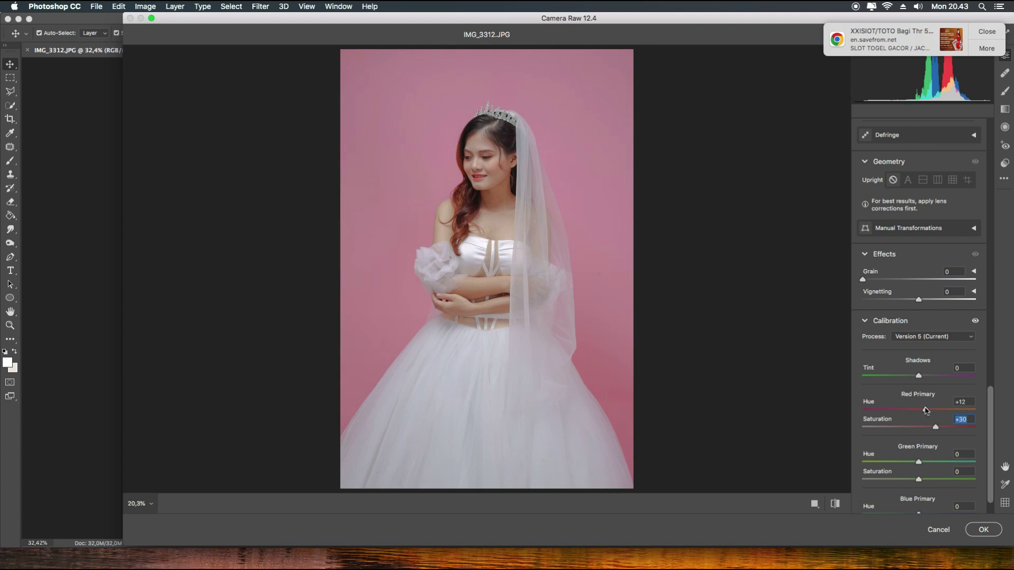
double_click(925, 410)
key("ctrl+z")
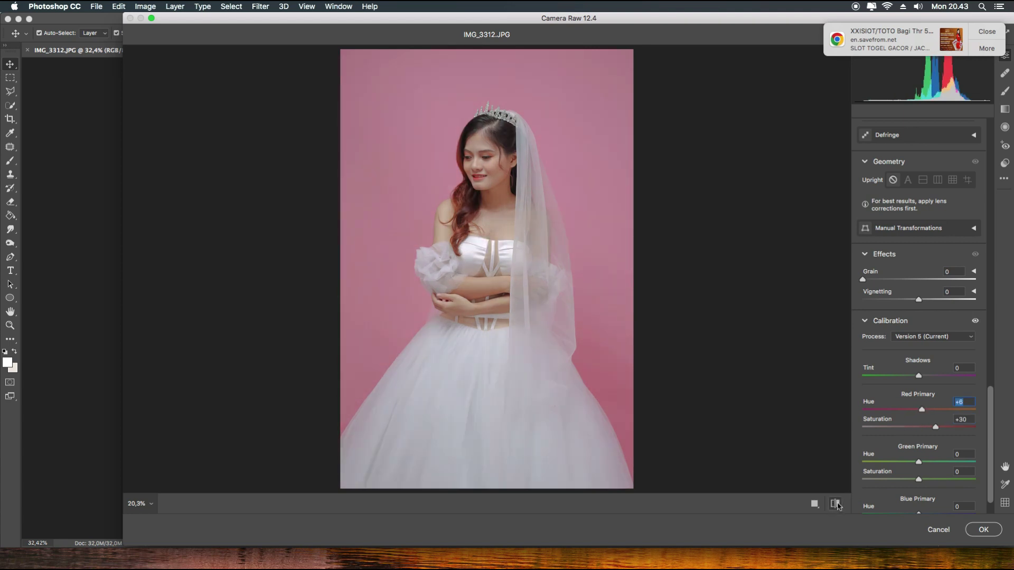
left_click(836, 504)
left_click(836, 505)
left_click(983, 530)
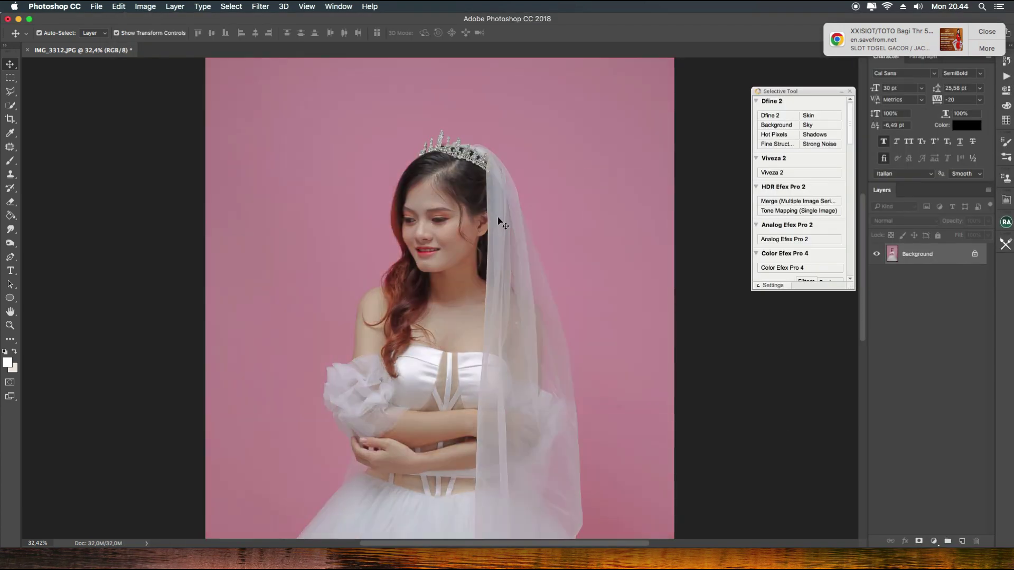
Apply Face-Aware Liquify with Face Width -68 and Jawline -25.
scroll(477, 240, "down", 2)
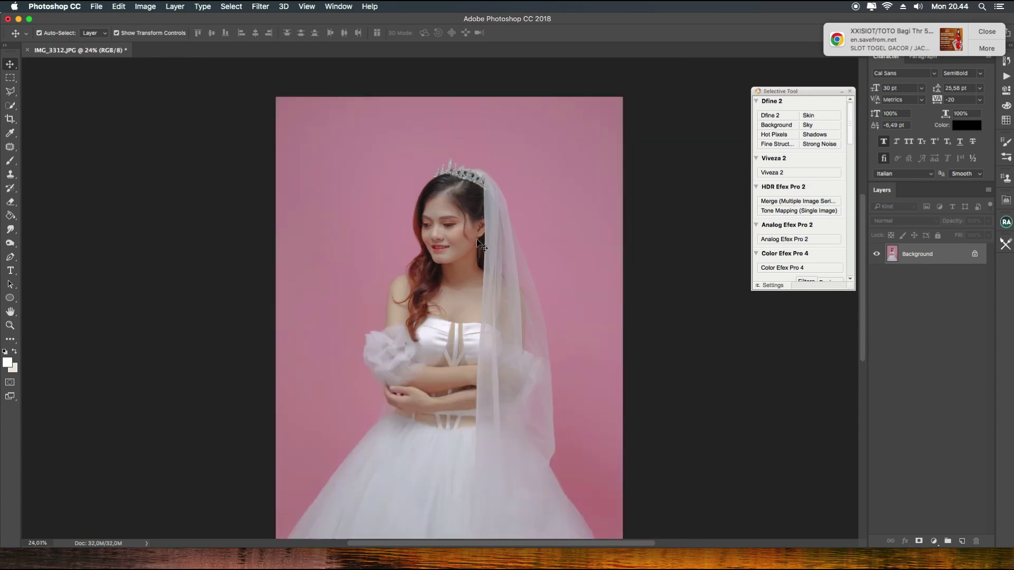
scroll(477, 240, "down", 1)
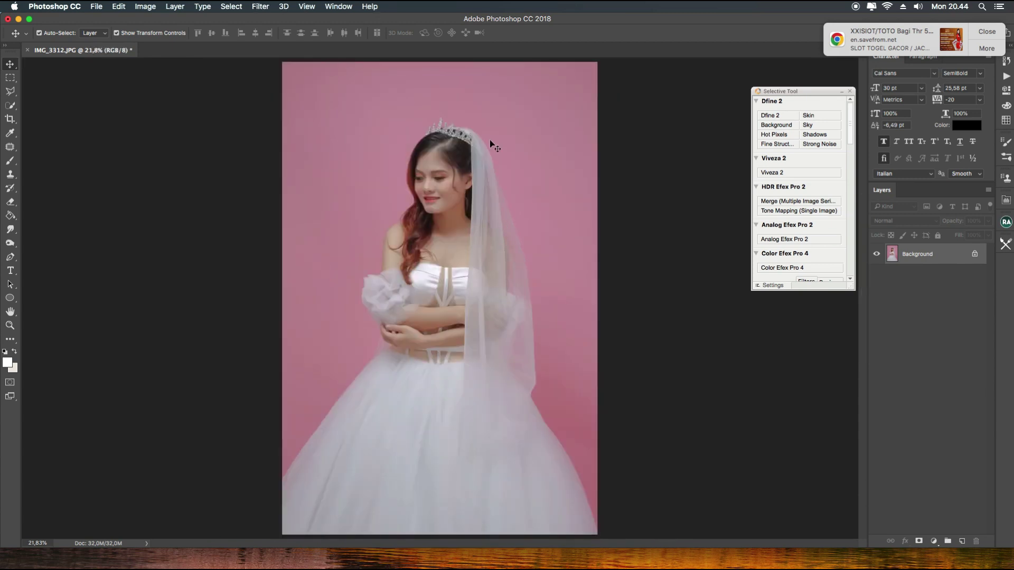
left_click(260, 6)
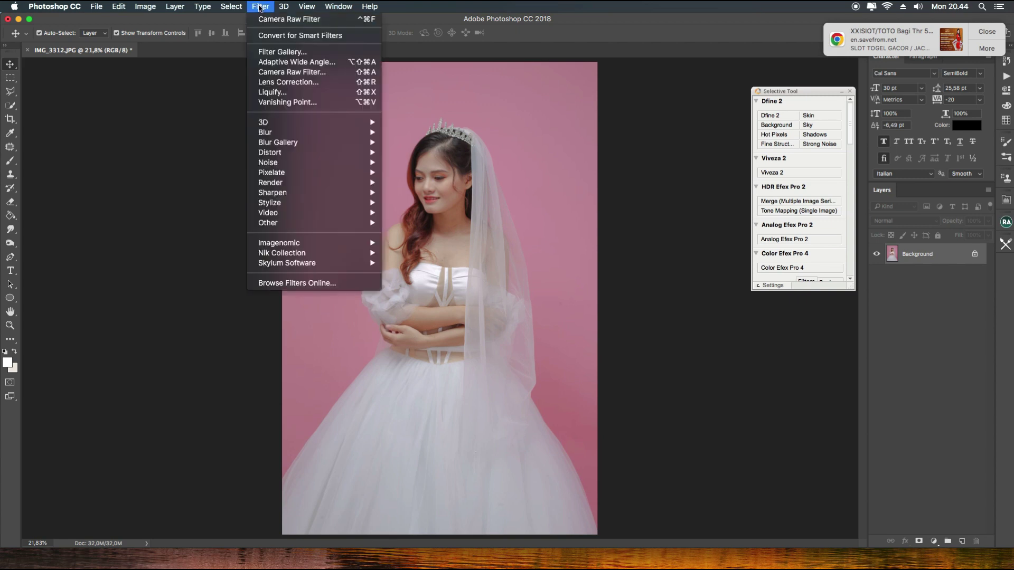
left_click(280, 93)
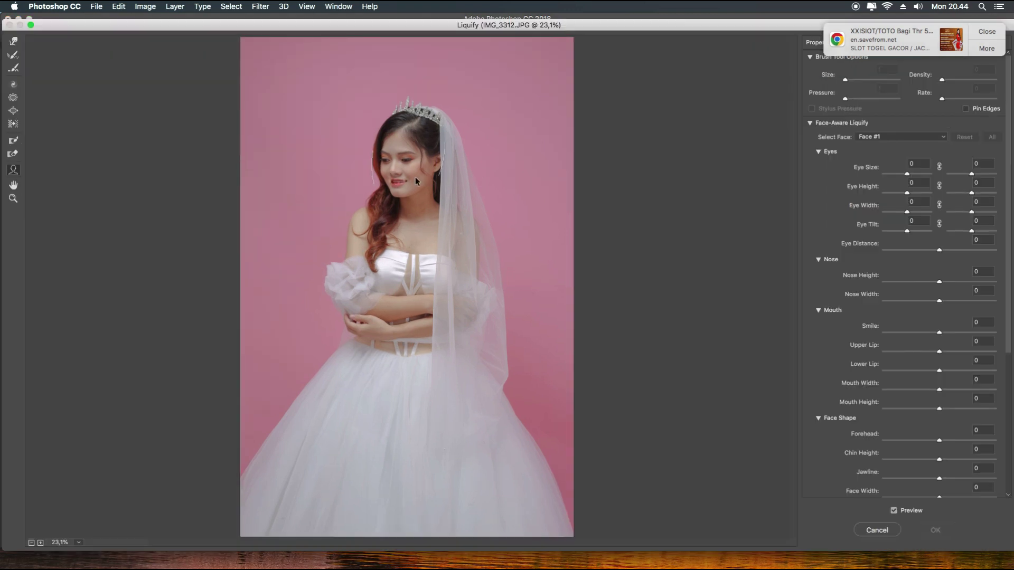
key("ctrl+plus")
key("ctrl+plus")
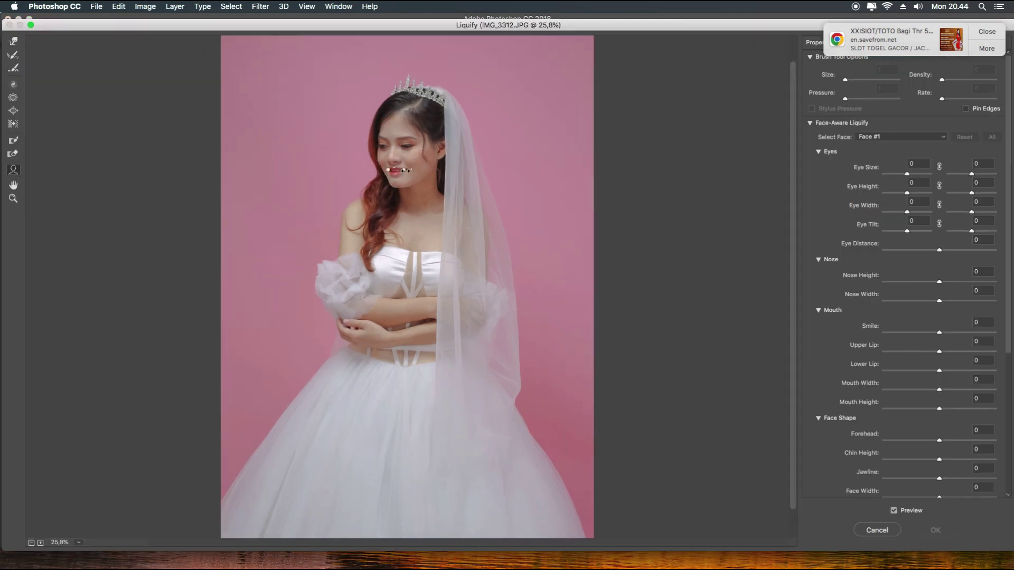
left_click_drag(445, 127, 441, 127)
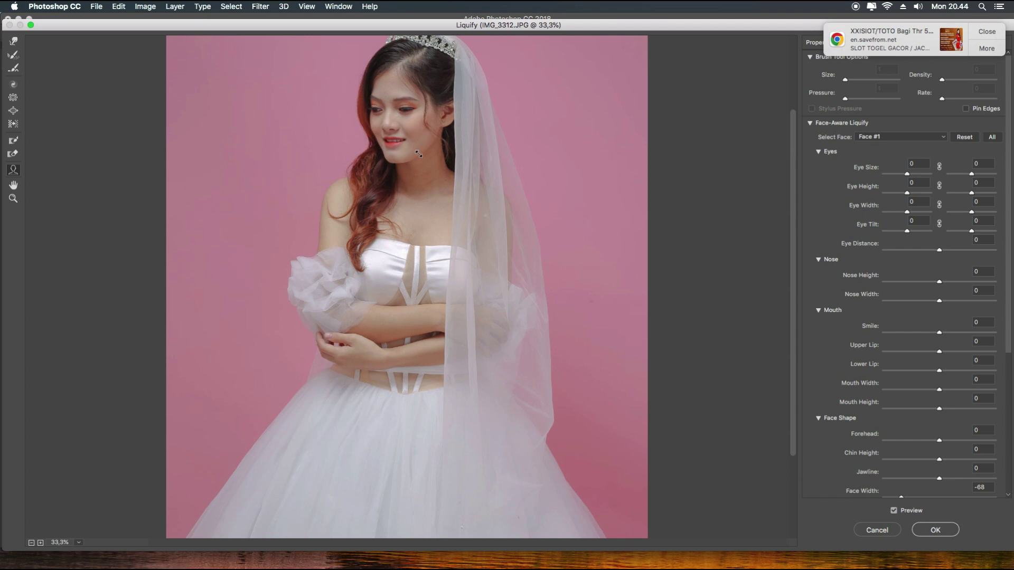
mouse_move(394, 111)
left_click(894, 511)
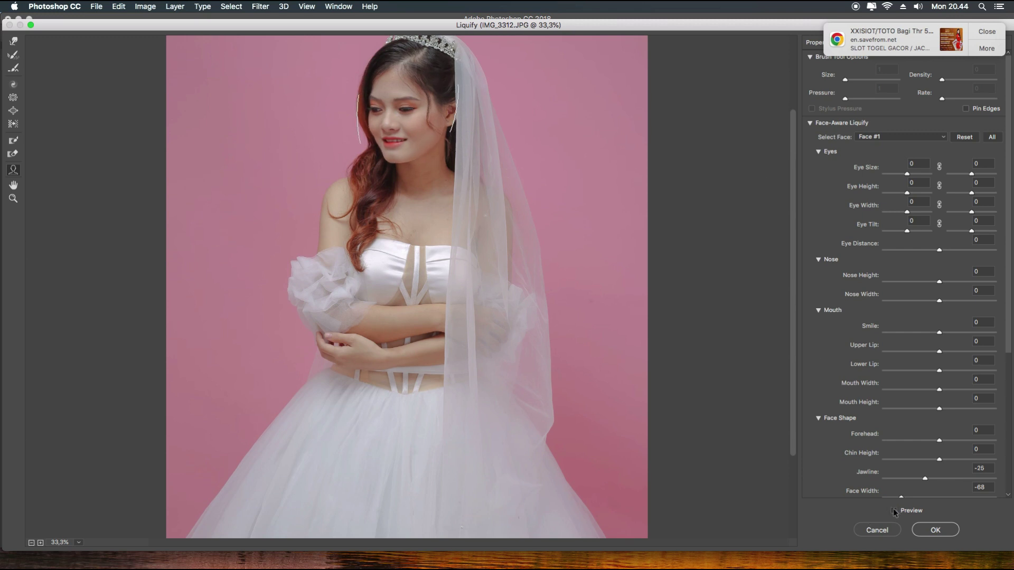
left_click(894, 511)
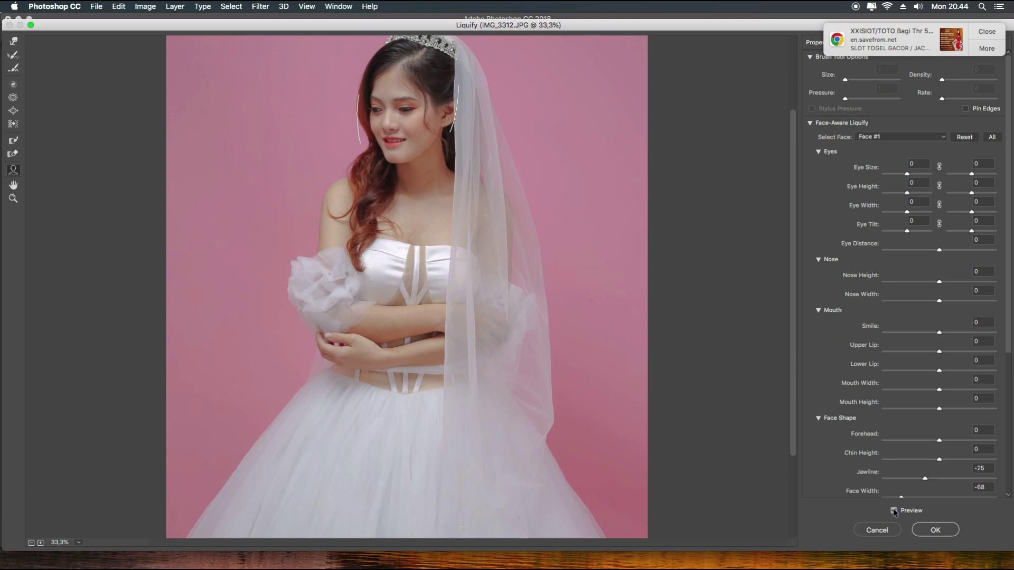
left_click(932, 530)
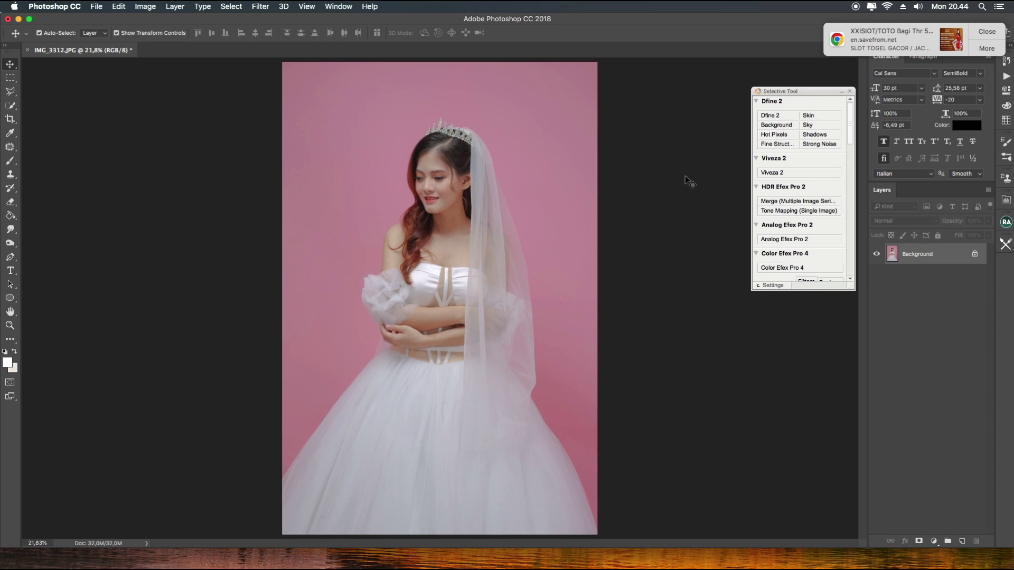
Open the portrait in Color Efex Pro 4 from the Selective Tool panel.
left_click(789, 270)
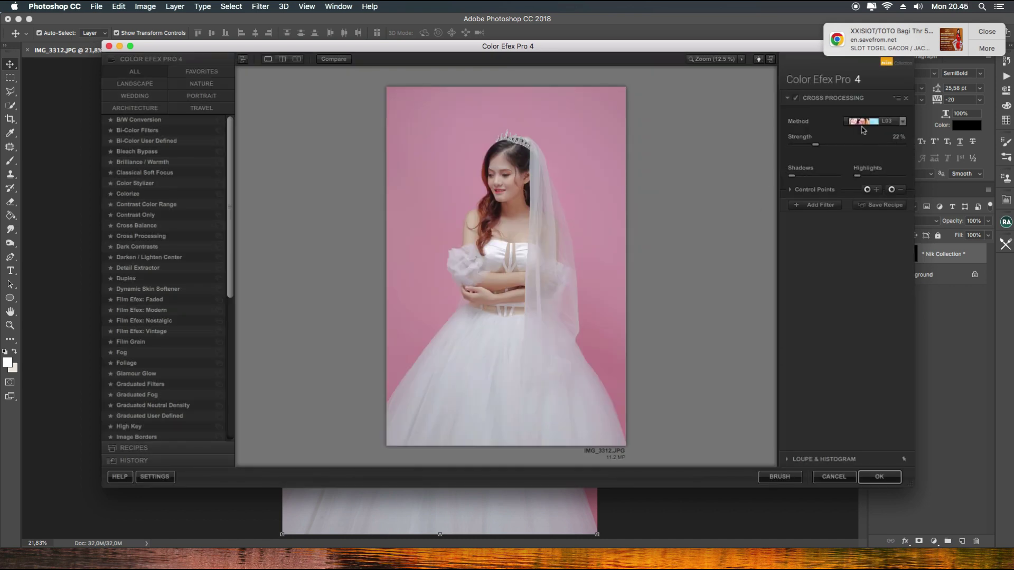
Keep Cross Processing method L03 and add a Darken / Lighten Center filter.
left_click(862, 122)
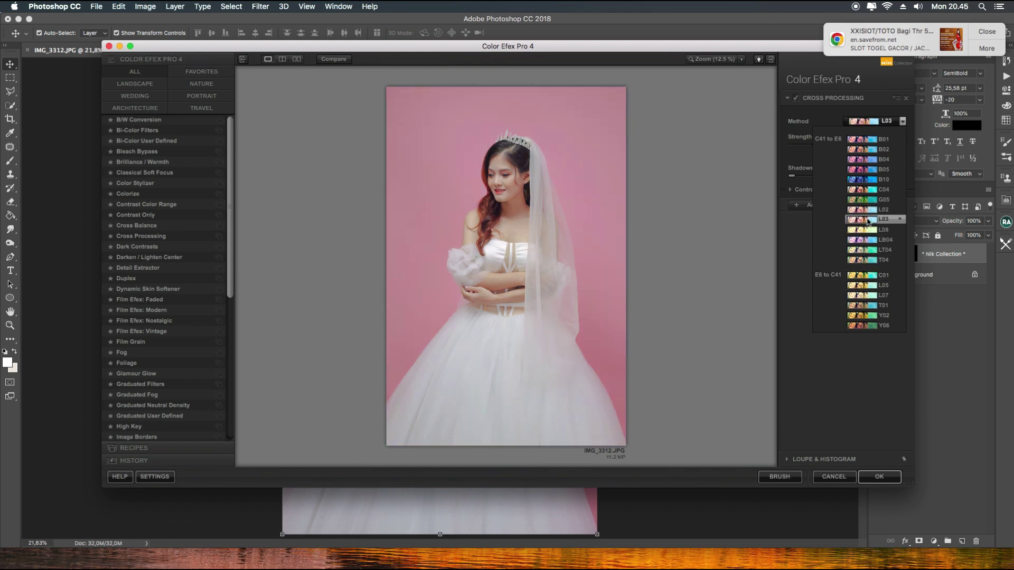
left_click(869, 221)
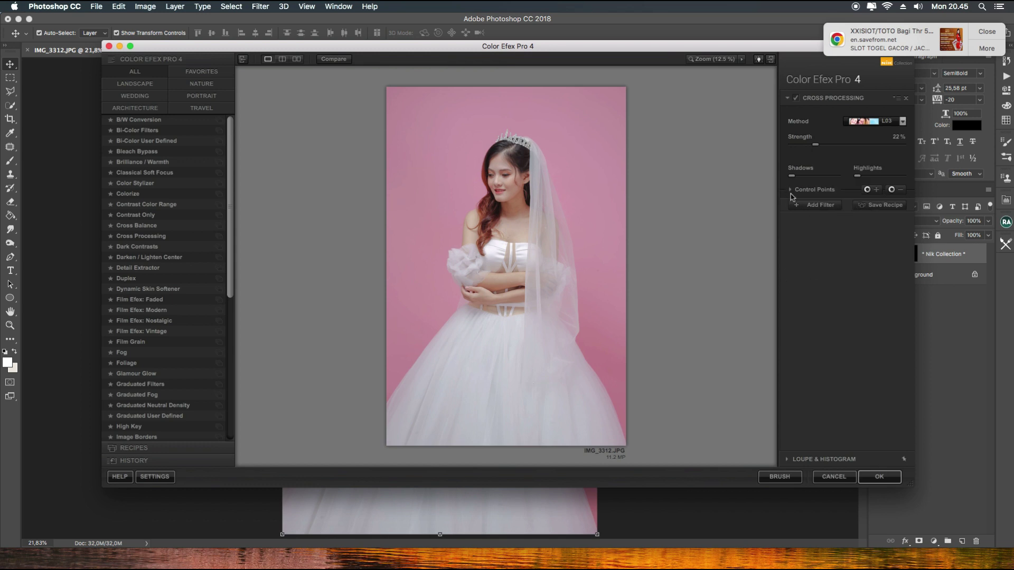
left_click(803, 206)
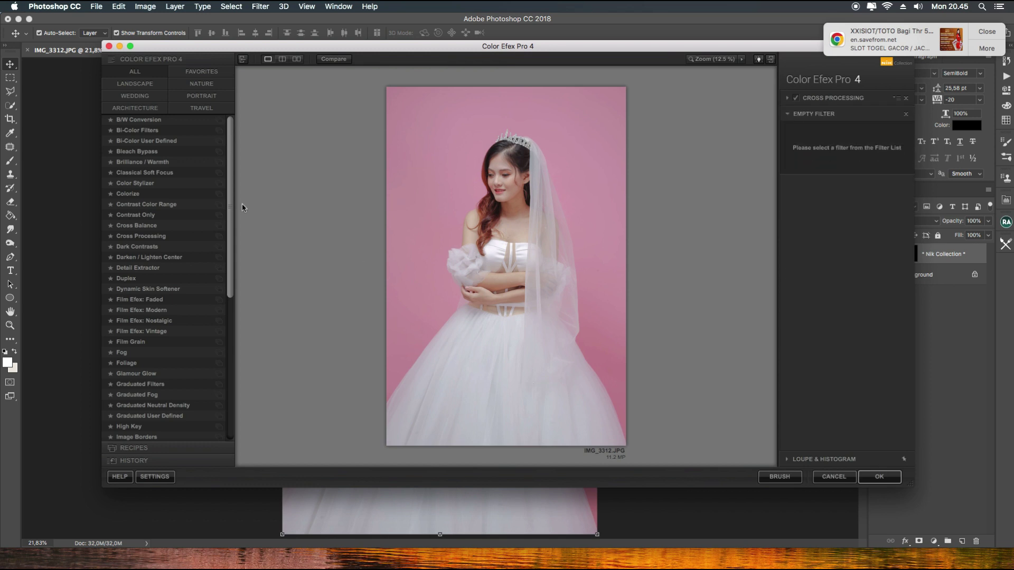
left_click(153, 258)
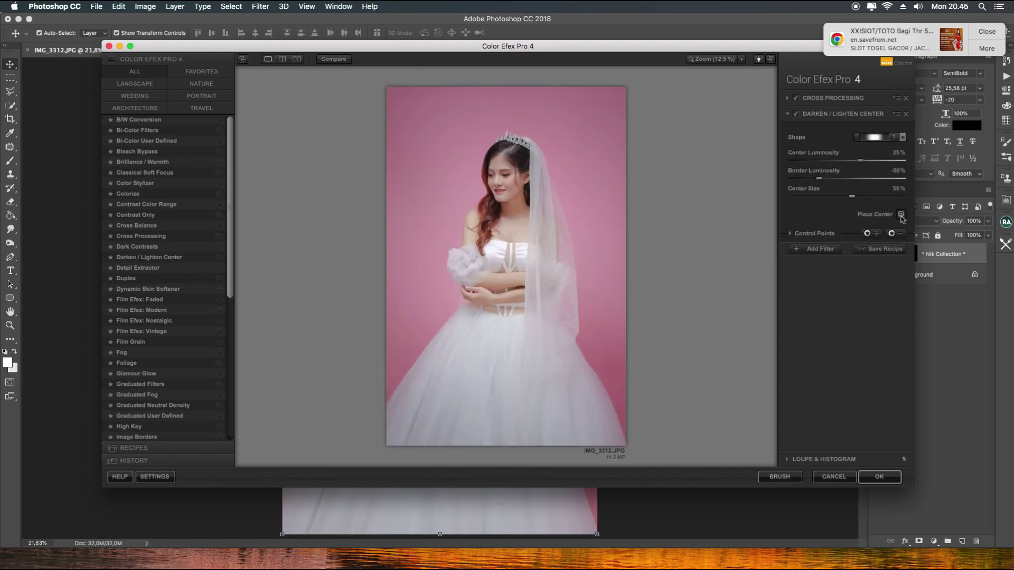
Place the Darken / Lighten Center point on the bride's face and lower the centre luminosity.
left_click(901, 215)
left_click(484, 205)
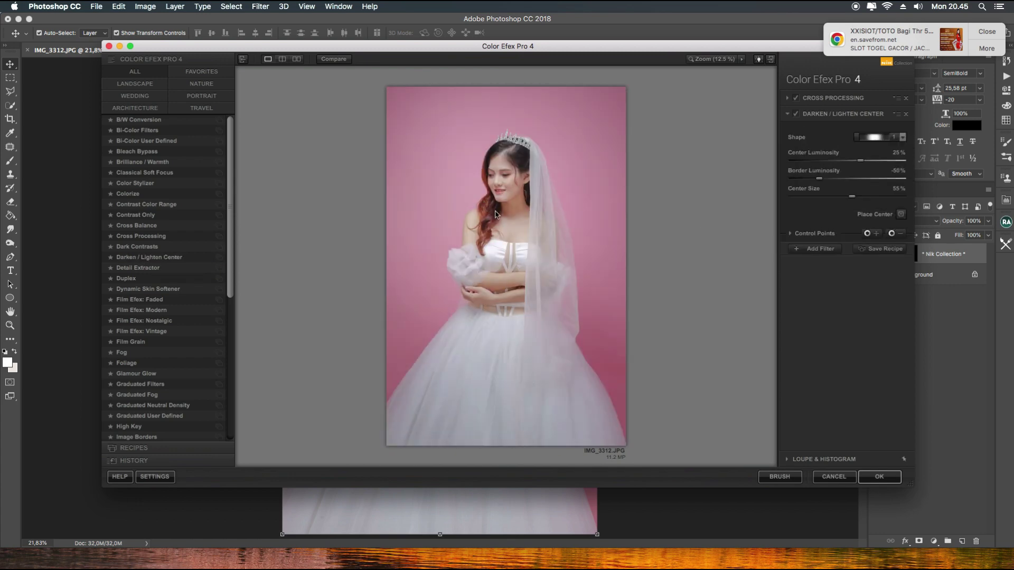
left_click(901, 213)
left_click(487, 206)
left_click_drag(860, 160, 856, 161)
left_click(901, 214)
left_click(508, 213)
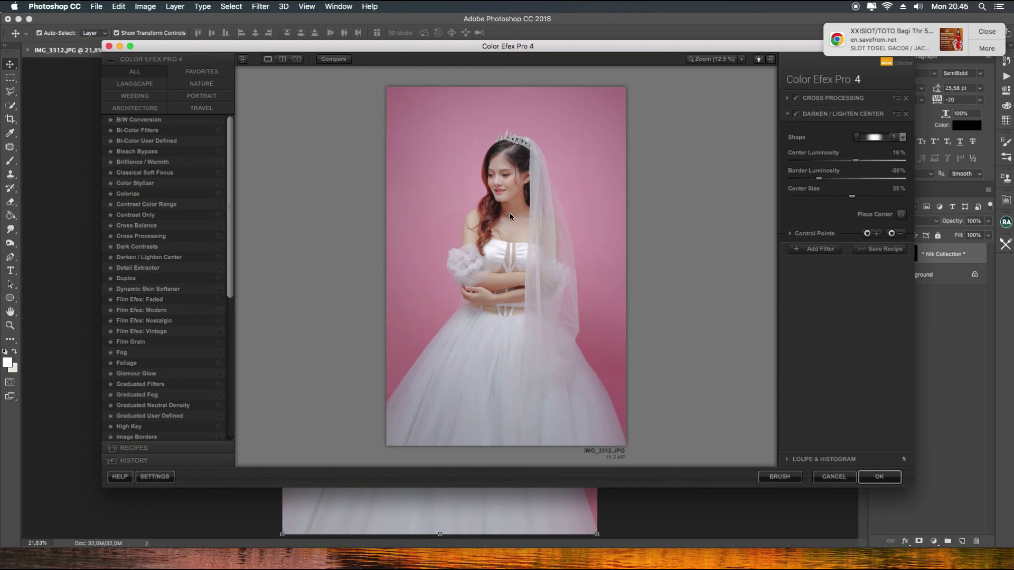
left_click(903, 214)
left_click(496, 201)
Darken the border and widen the centre (16%, -57%, 60%), then apply the grade.
left_click_drag(820, 179, 815, 179)
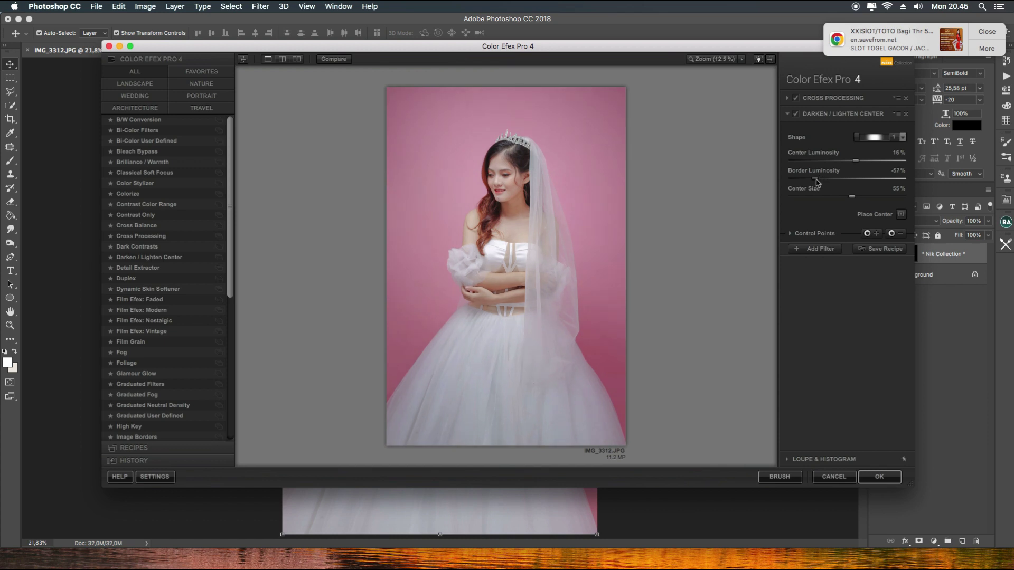
left_click_drag(852, 196, 851, 197)
left_click(796, 113)
left_click(796, 114)
left_click(880, 477)
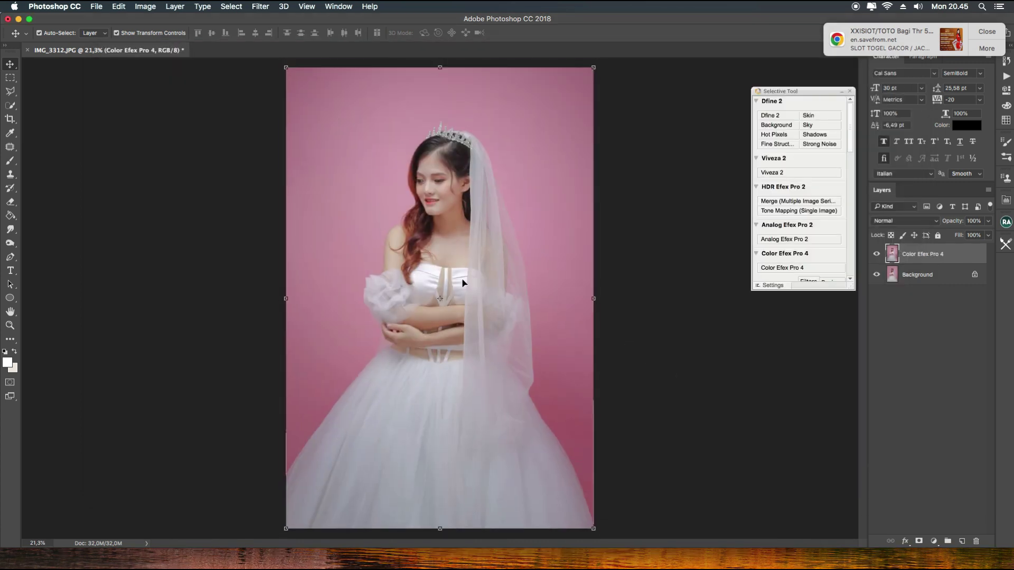
Rotate the Color Efex Pro 4 layer -1.63°, scale it to 111.06%, and commit.
scroll(463, 283, "down", 2)
scroll(528, 248, "down", 1)
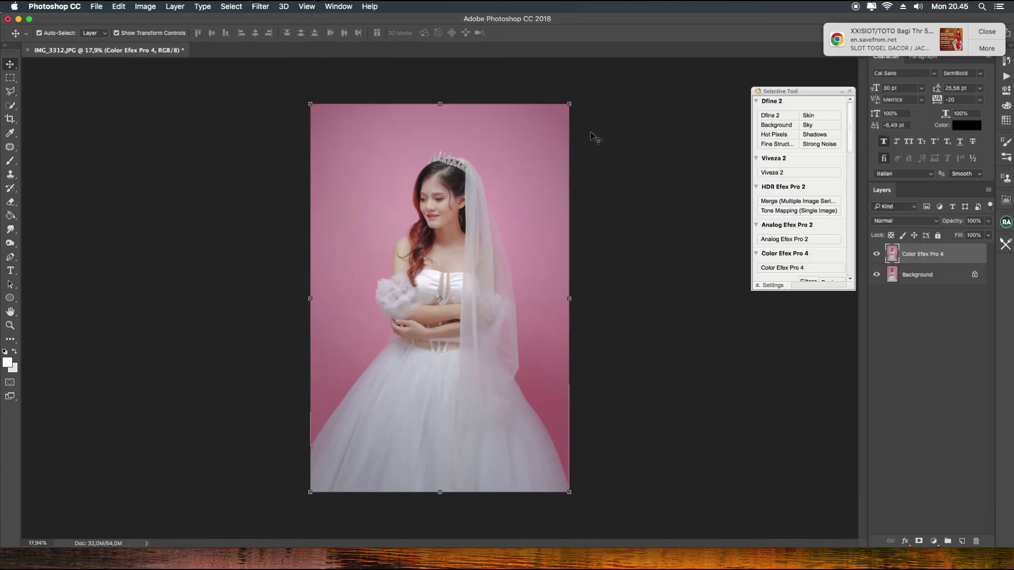
left_click(569, 104)
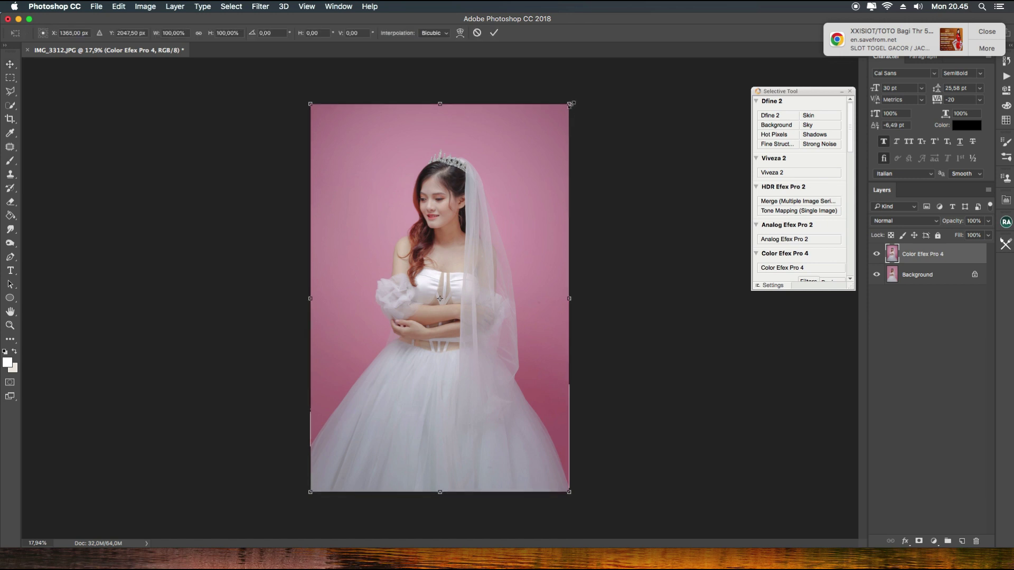
left_click_drag(585, 103, 577, 79)
left_click(491, 183)
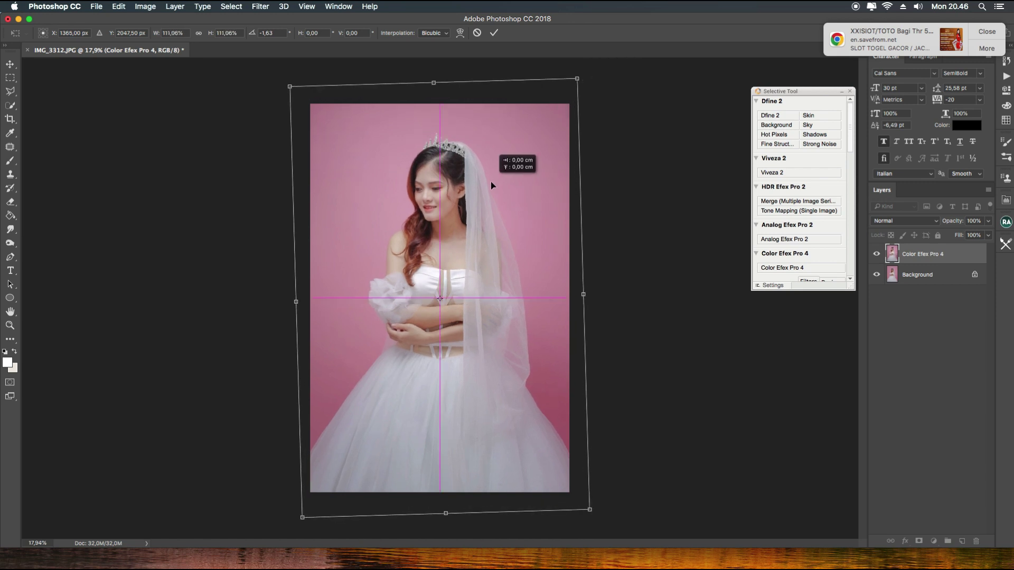
left_click_drag(491, 181, 491, 184)
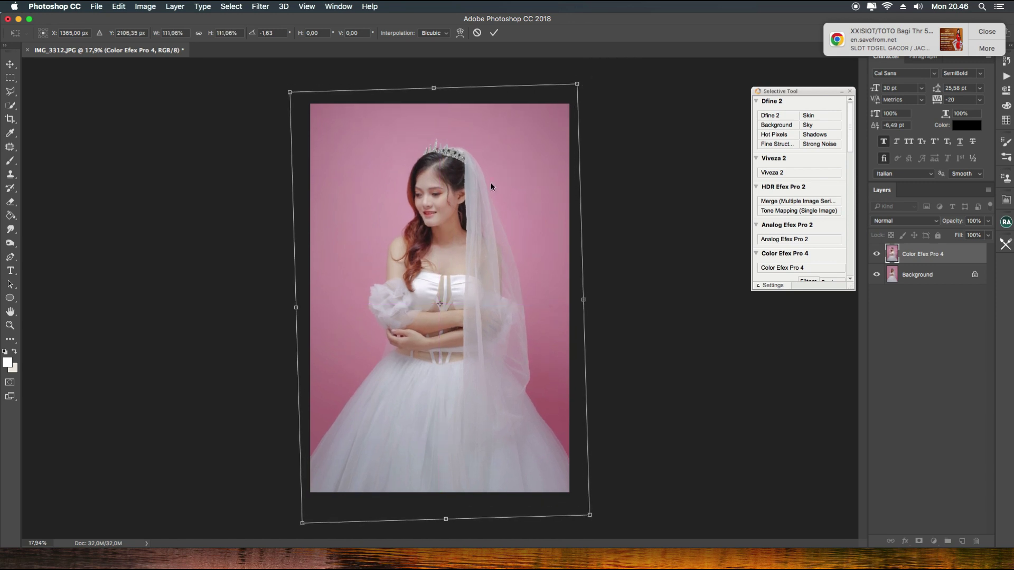
left_click(493, 33)
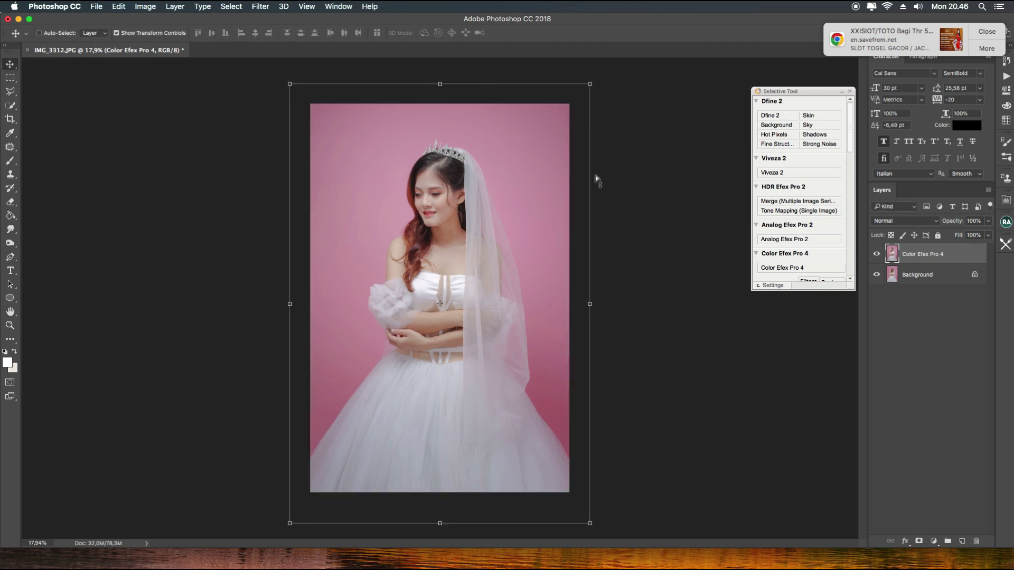
Stamp all visible layers into a new merged layer.
key("ctrl+alt+shift+e")
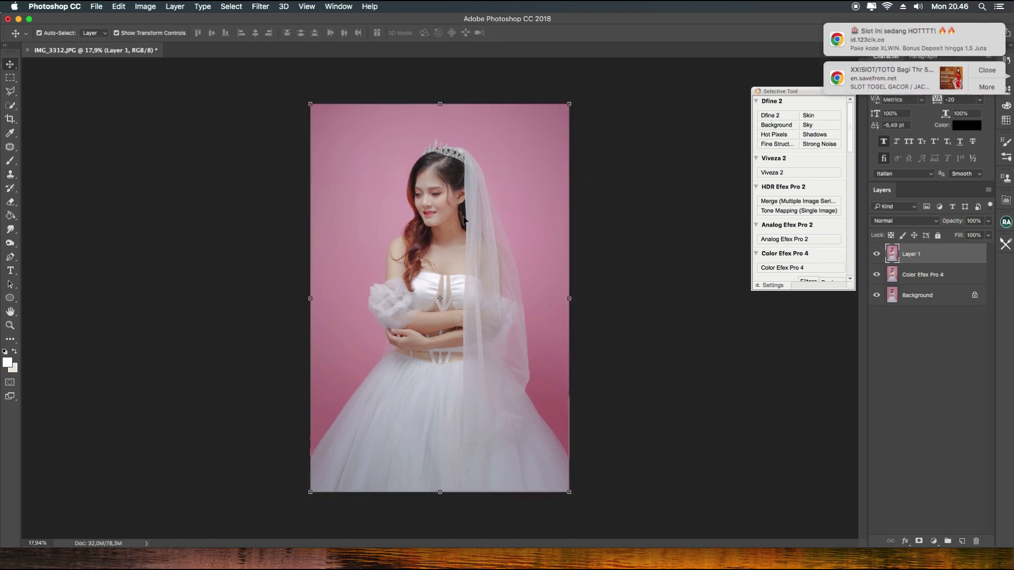
scroll(464, 220, "up", 5)
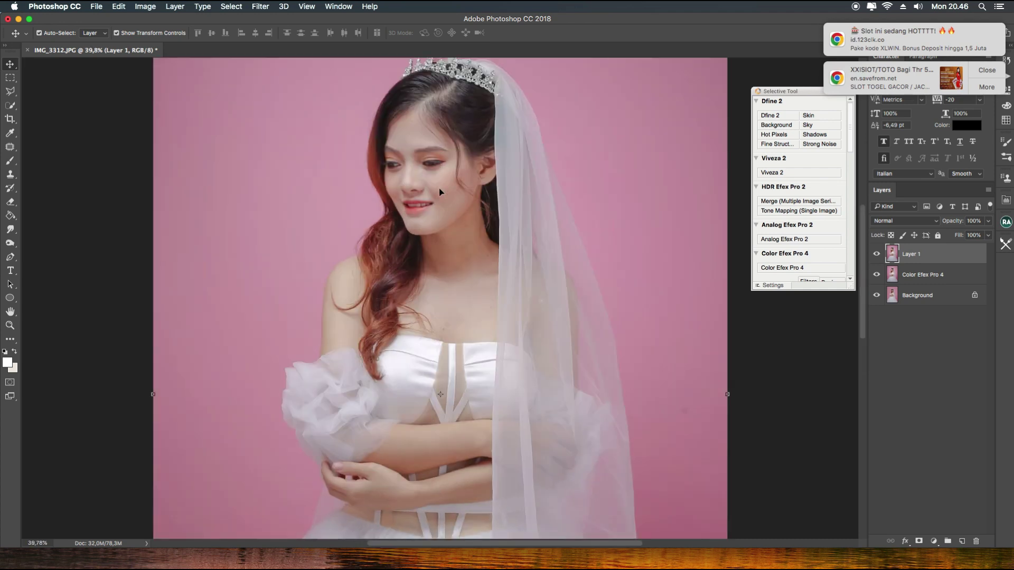
scroll(438, 191, "up", 3)
scroll(439, 191, "down", 2)
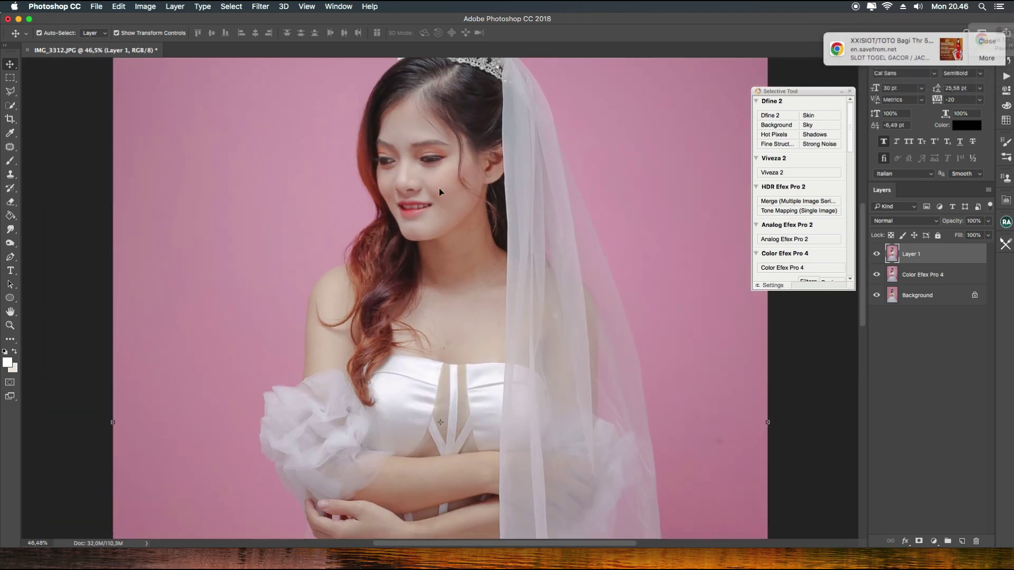
scroll(439, 191, "down", 1)
scroll(439, 191, "down", 1)
scroll(439, 191, "down", 1)
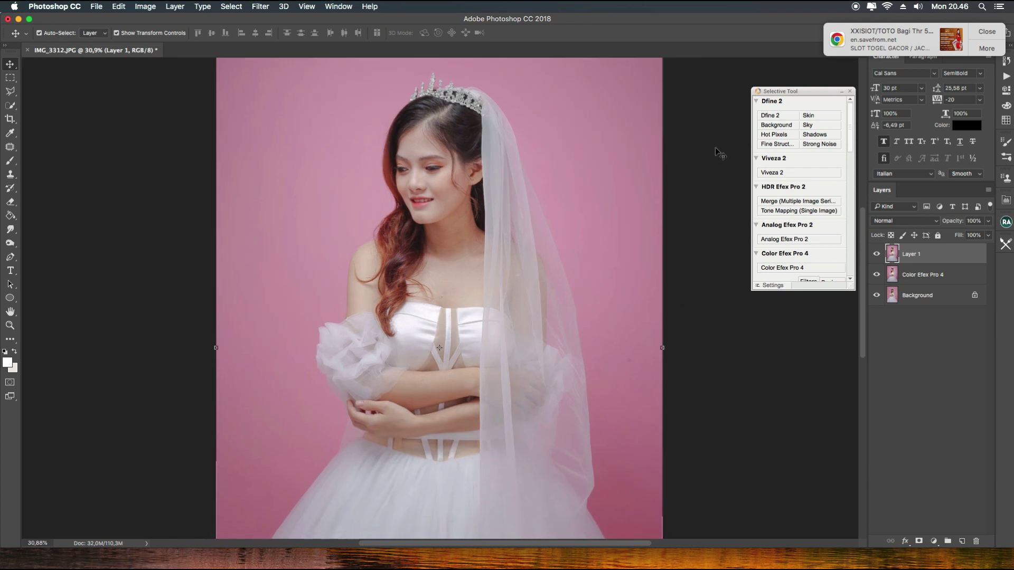
Run the Penghalus Mekan action and move the skin powder group to the top.
left_click(1005, 75)
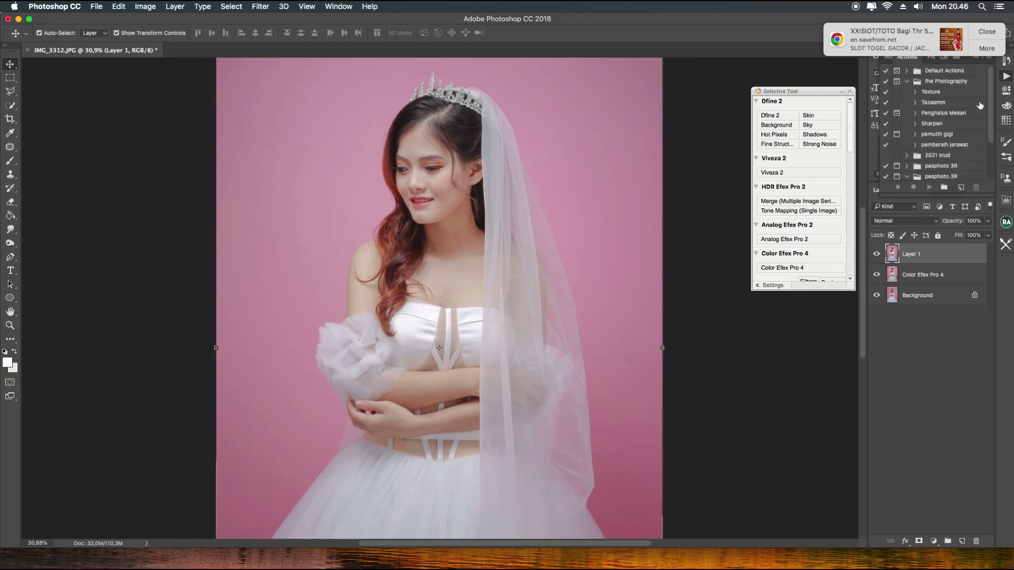
left_click(950, 113)
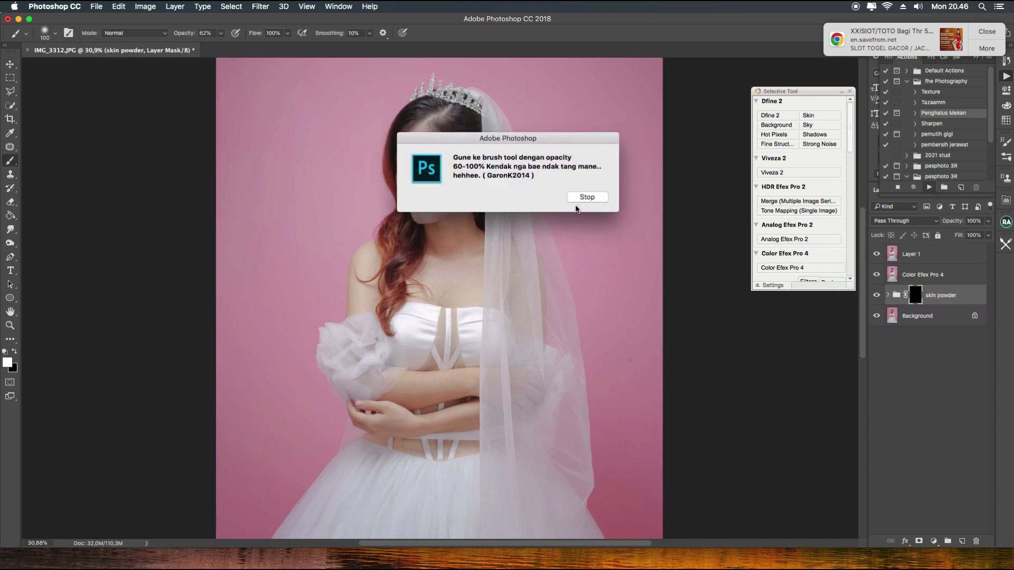
left_click(585, 199)
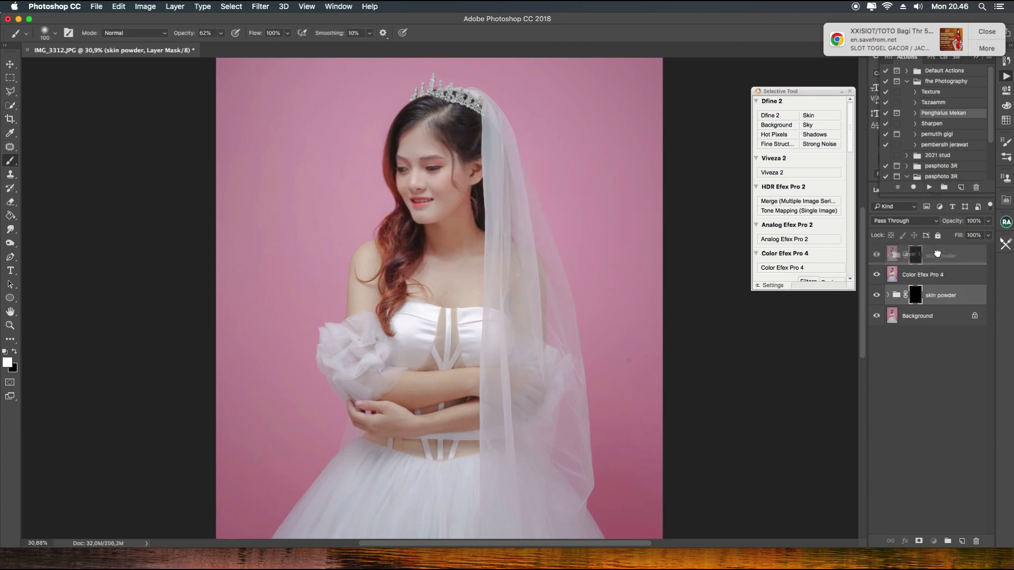
left_click_drag(950, 295, 939, 249)
scroll(421, 177, "up", 1)
scroll(421, 177, "up", 1)
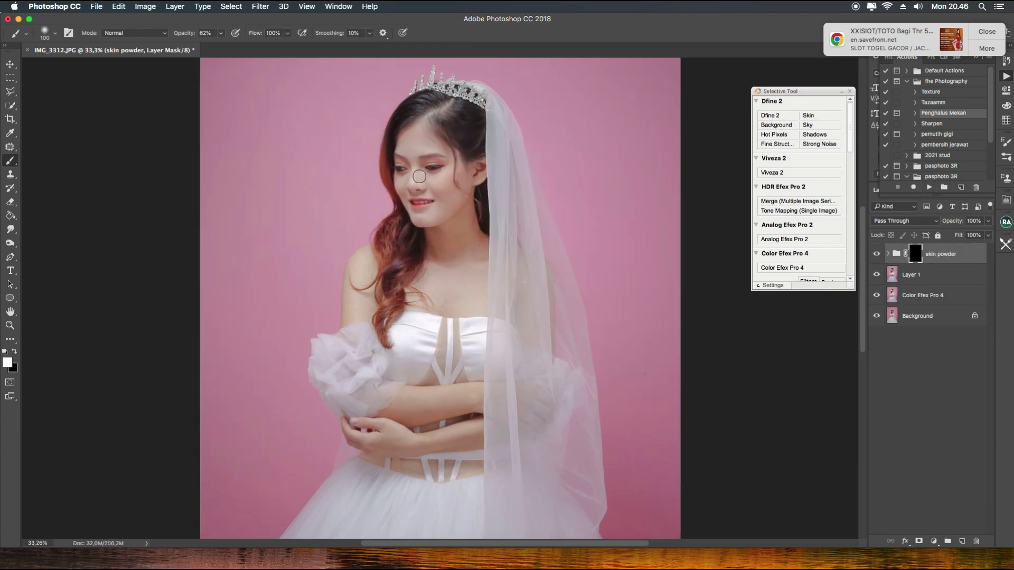
scroll(419, 175, "up", 1)
scroll(417, 171, "up", 2)
scroll(415, 169, "up", 1)
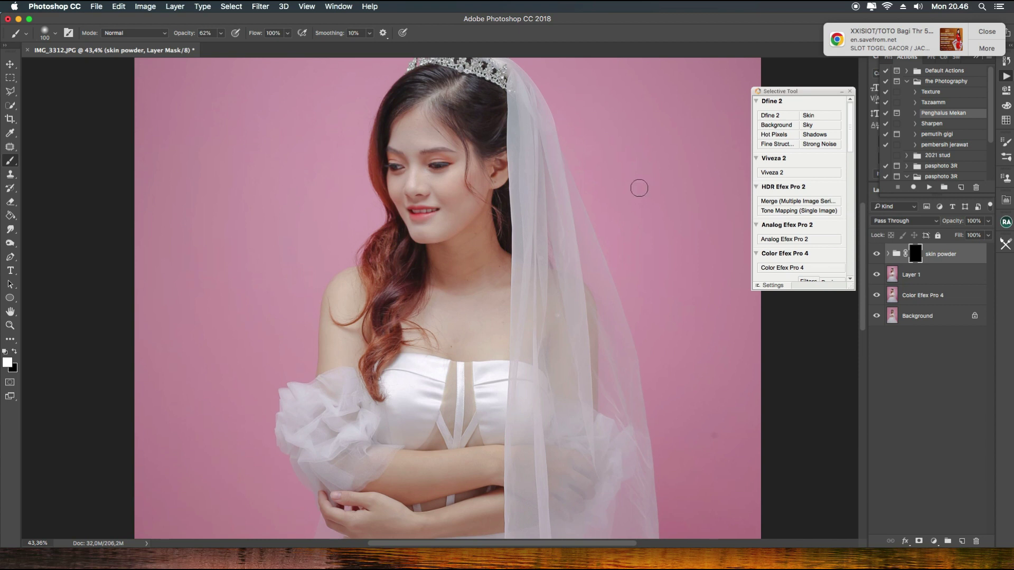
Merge the skin powder group into Layer 1 and switch to the Move tool.
key("BackSpace")
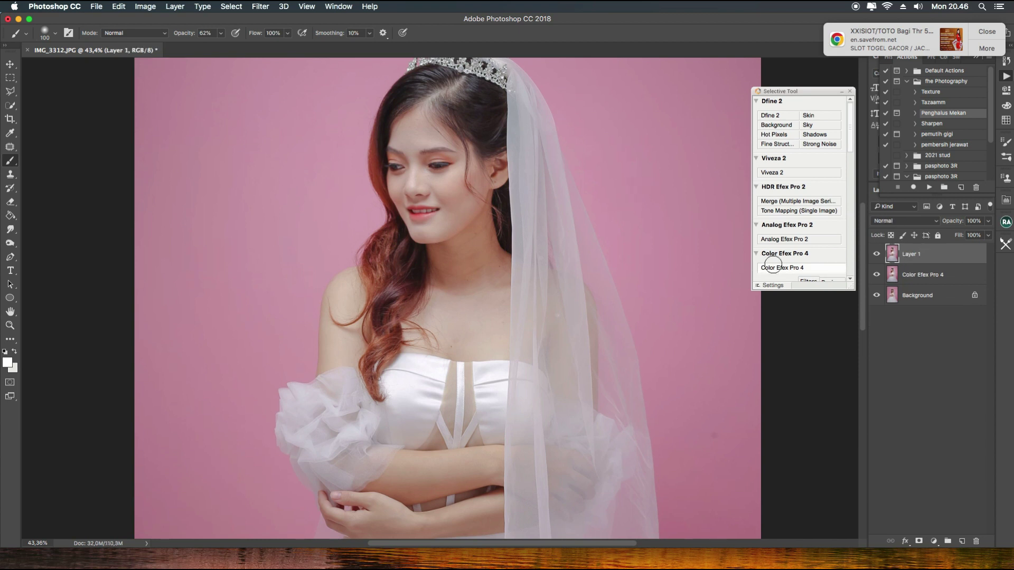
key("v")
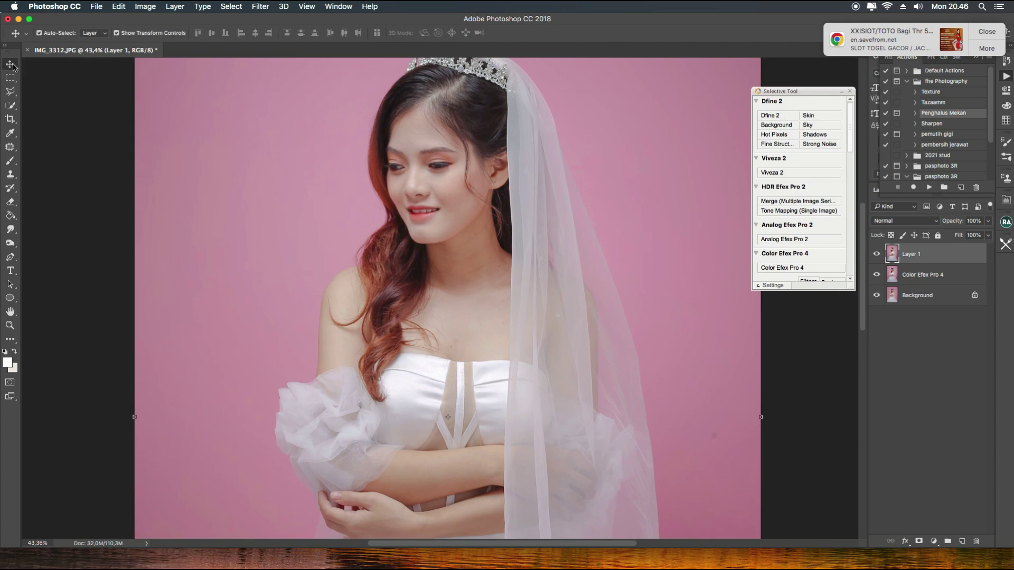
scroll(433, 174, "down", 1)
scroll(434, 174, "down", 4)
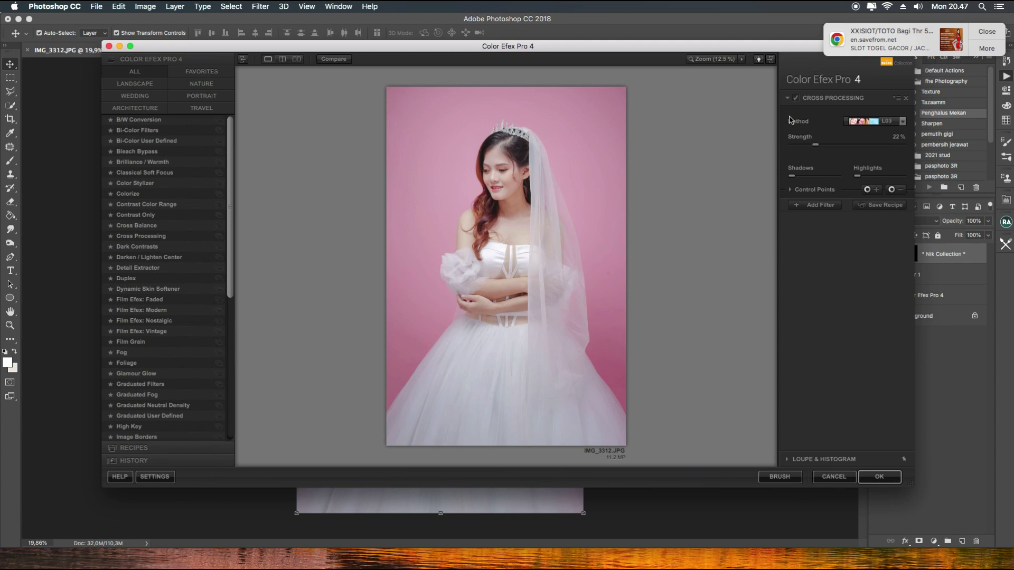
Lower Cross Processing to 13% strength, add Detail Extractor as a second filter, and apply.
left_click(796, 98)
left_click_drag(815, 145, 805, 147)
left_click(796, 98)
left_click(801, 206)
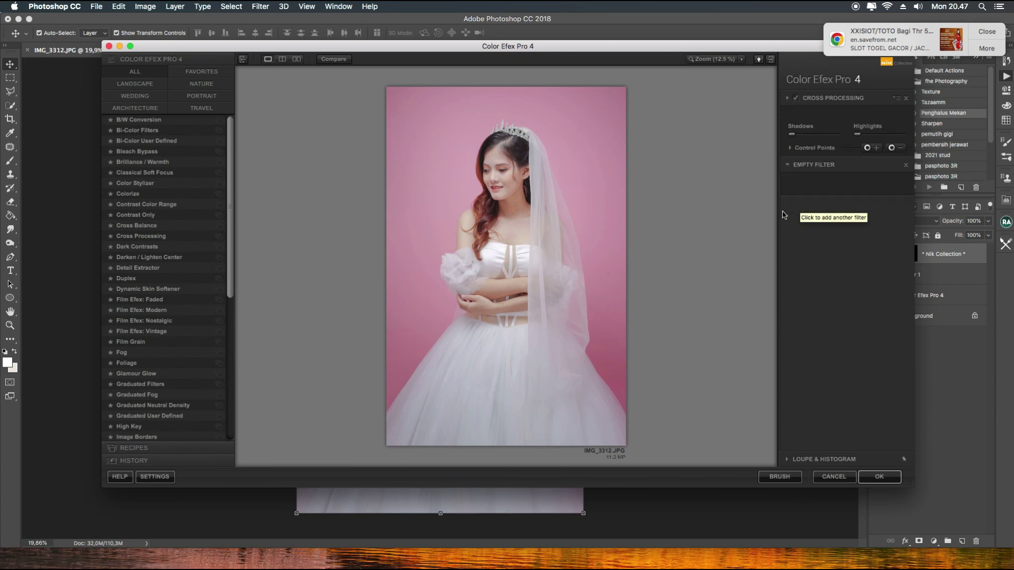
left_click(149, 271)
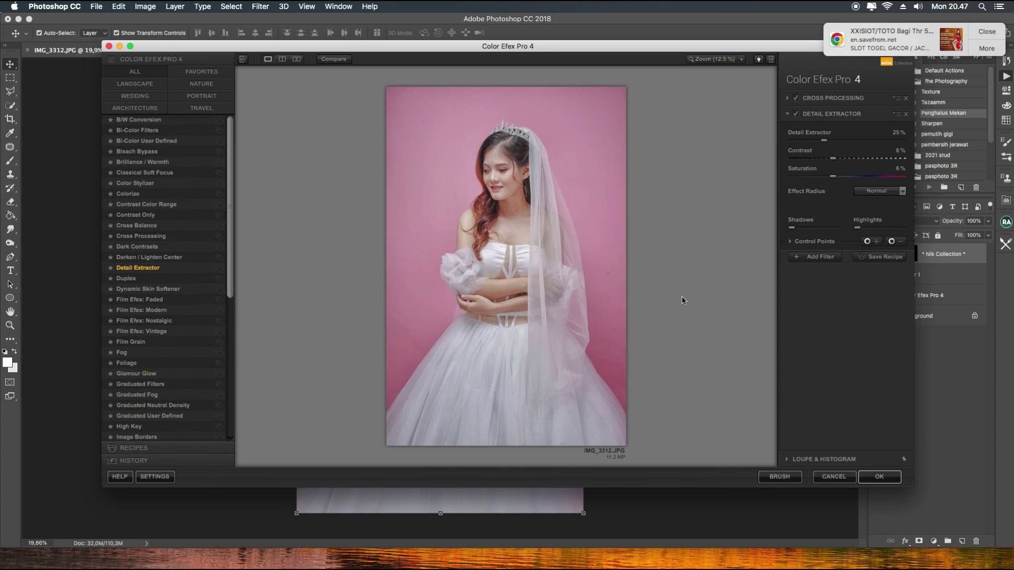
left_click(880, 477)
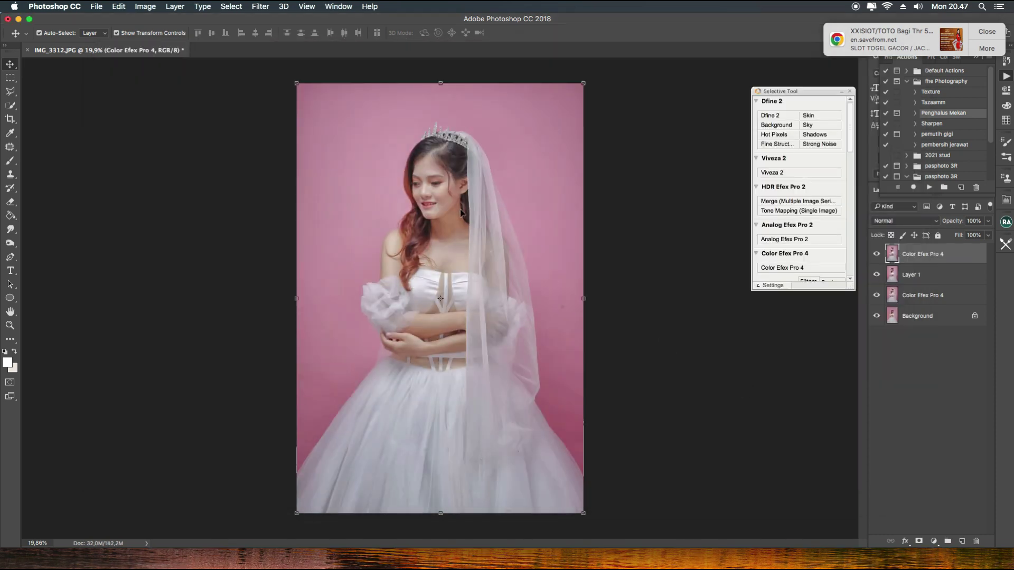
Add a black layer mask to the top Color Efex Pro 4 layer.
scroll(463, 212, "up", 1)
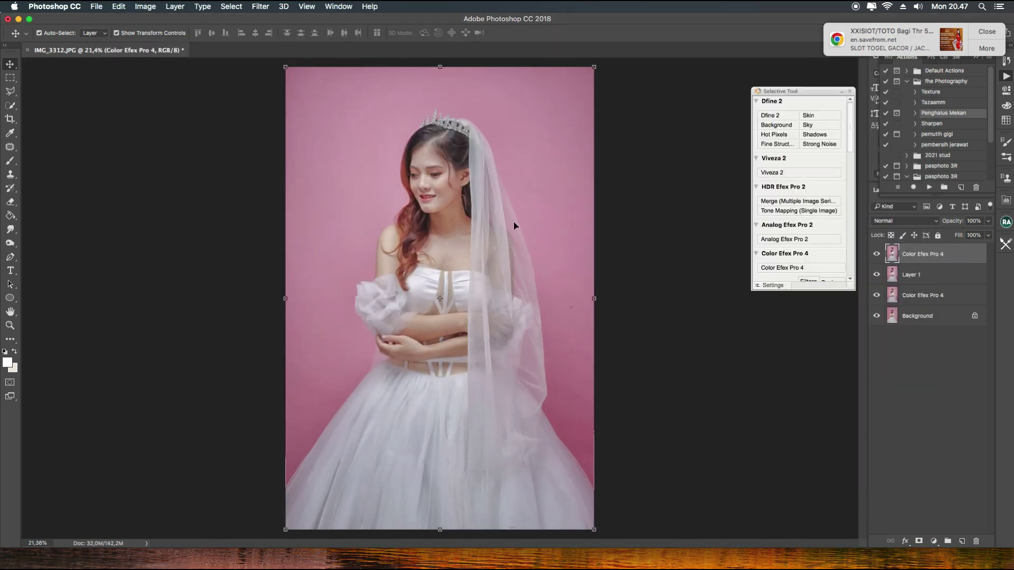
left_click(920, 542)
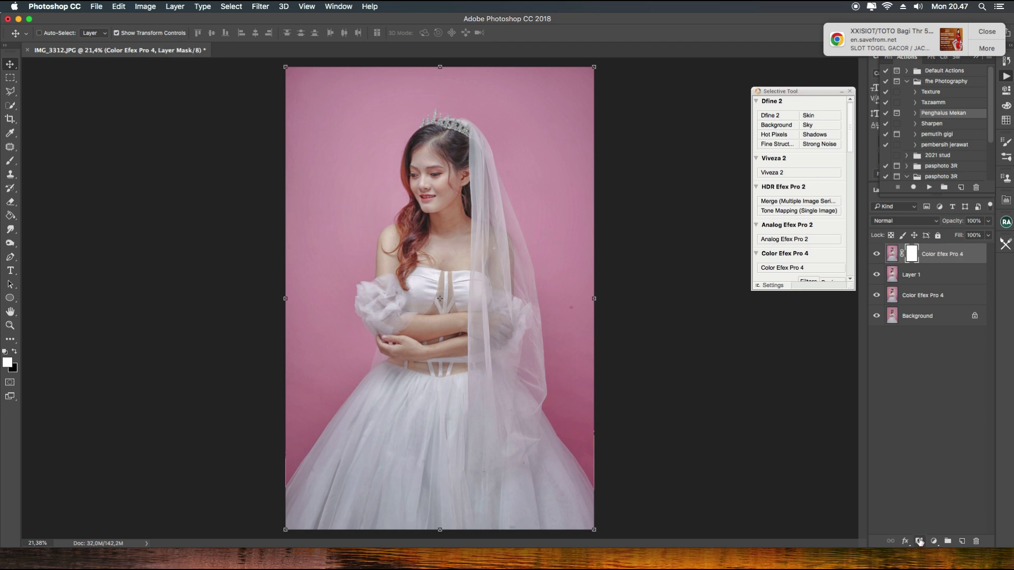
key("ctrl+z")
left_click(919, 542, "alt")
Pick the Brush, raise its opacity and size it to 600 px, undoing a trial sleeve stroke.
left_click(10, 161)
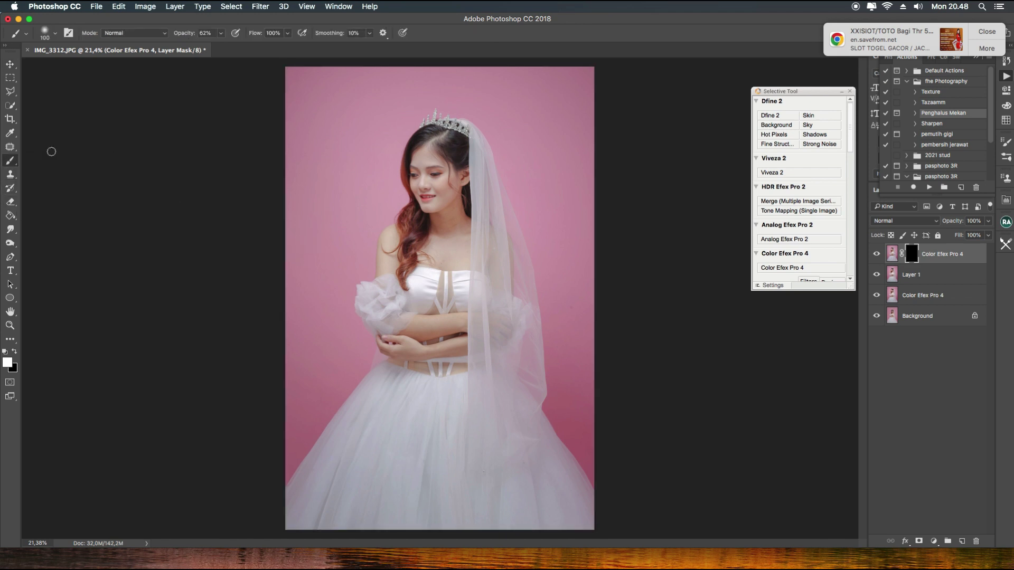
left_click_drag(221, 33, 238, 47)
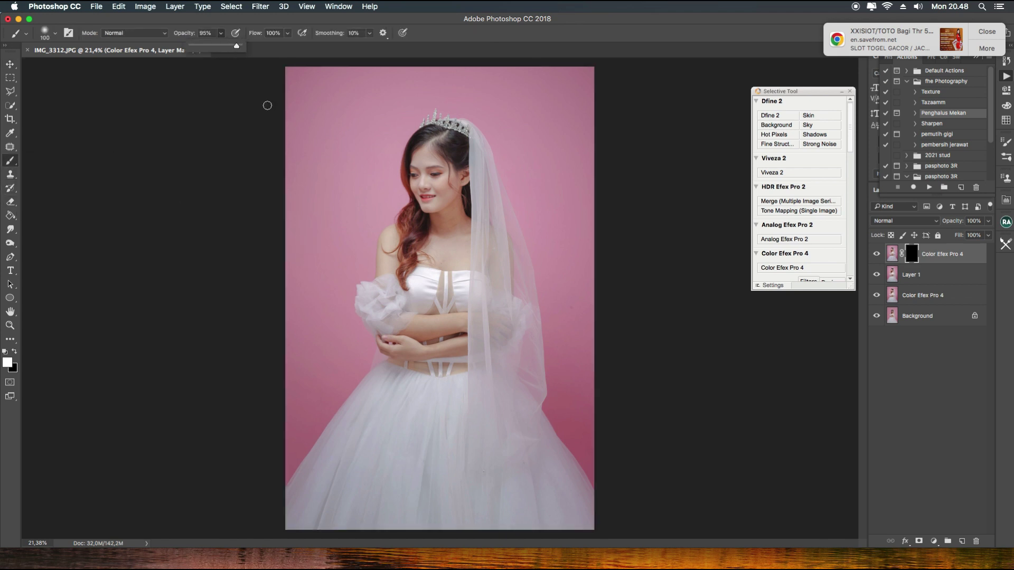
key("bracketright")
key("bracketright")
key("bracketright")
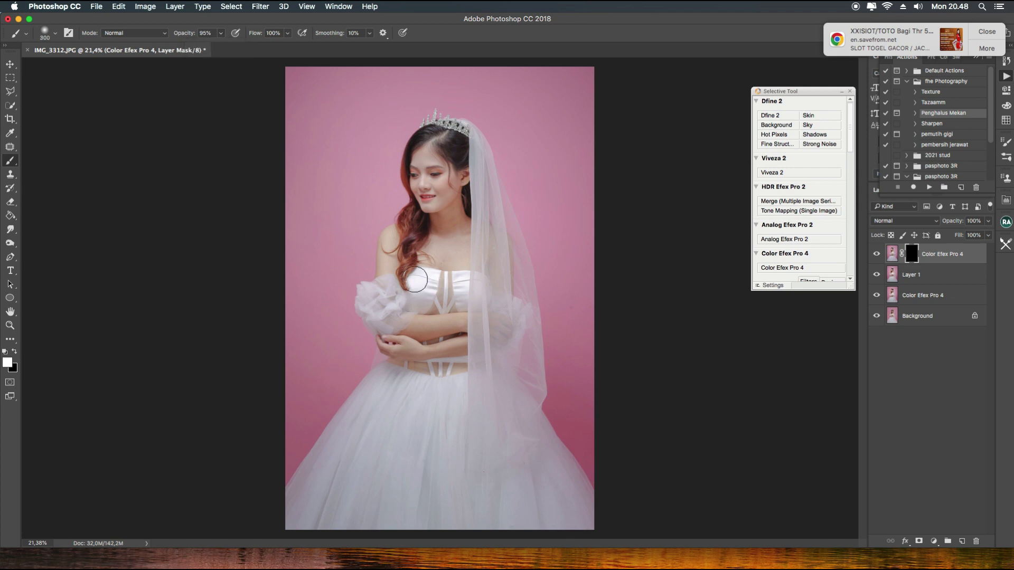
key("bracketright")
left_click_drag(410, 288, 406, 296)
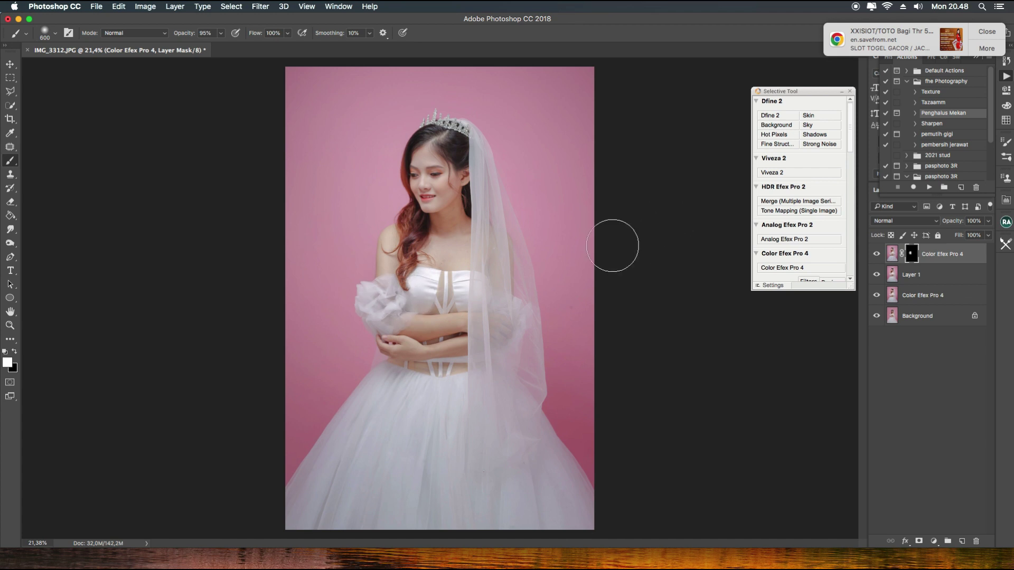
key("ctrl+z")
Set the brush size to 200 px and toggle the masked layer to compare.
left_click(1006, 146)
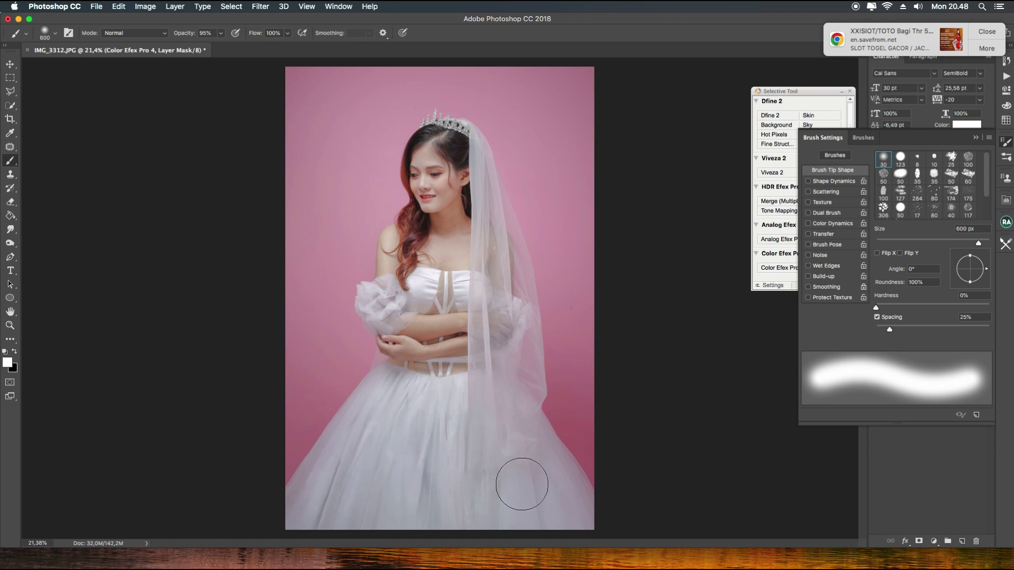
key("bracketleft")
key("bracketleft")
key("bracketleft")
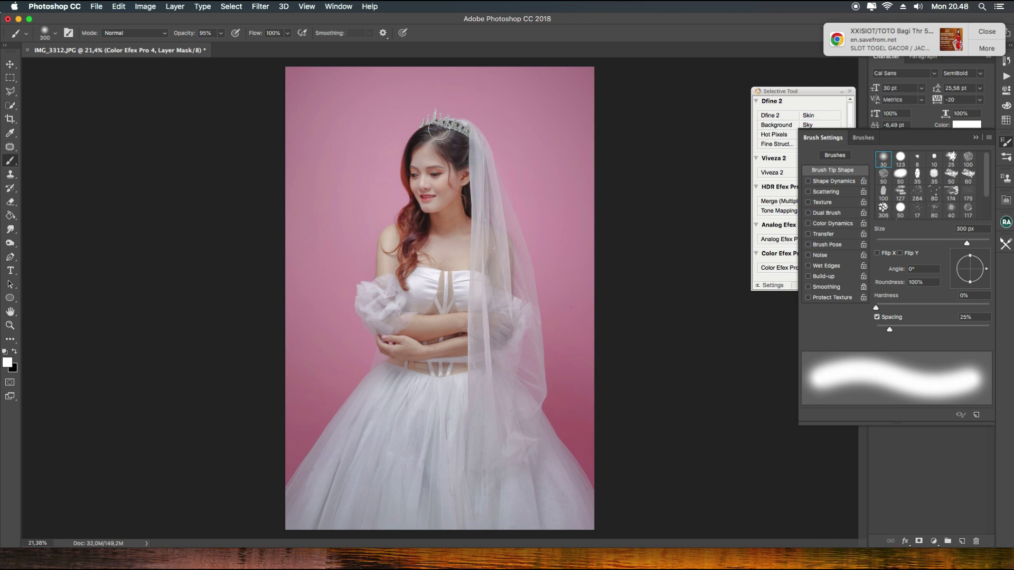
key("bracketleft")
key("bracketleft")
key("bracketleft")
key("bracketleft")
key("bracketleft")
key("bracketright")
key("bracketright")
key("bracketright")
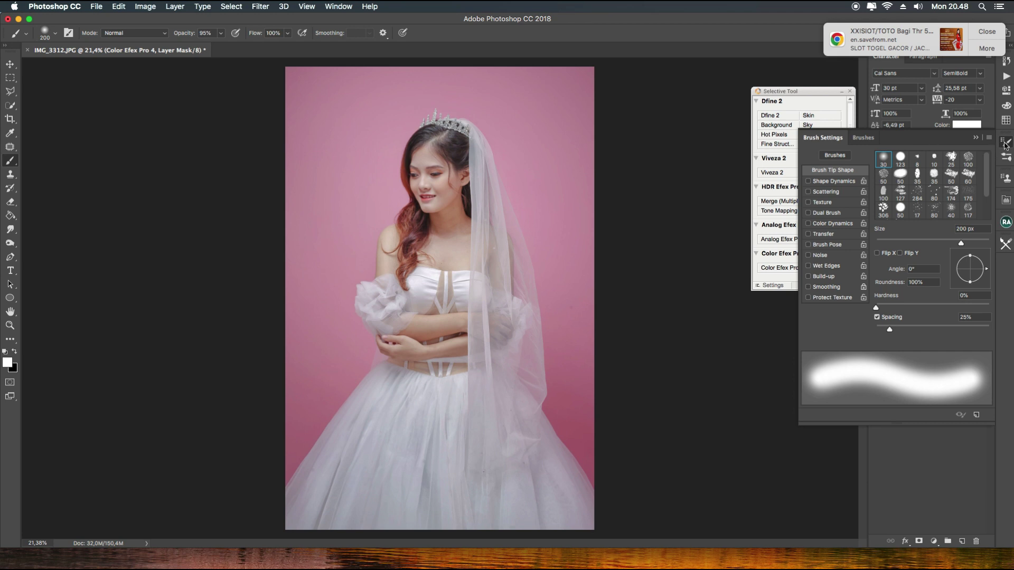
left_click(1006, 142)
left_click(877, 256)
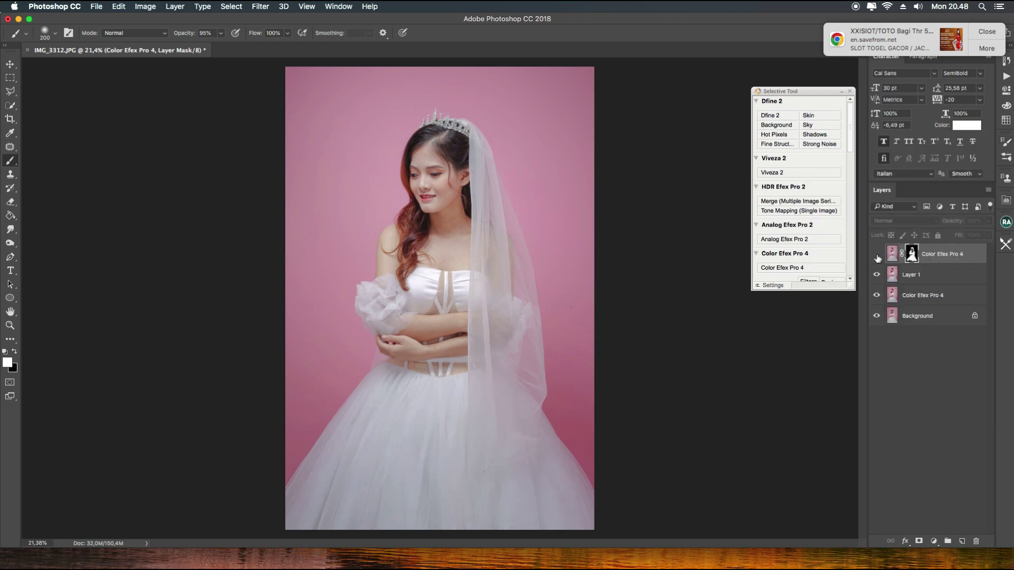
left_click(877, 256)
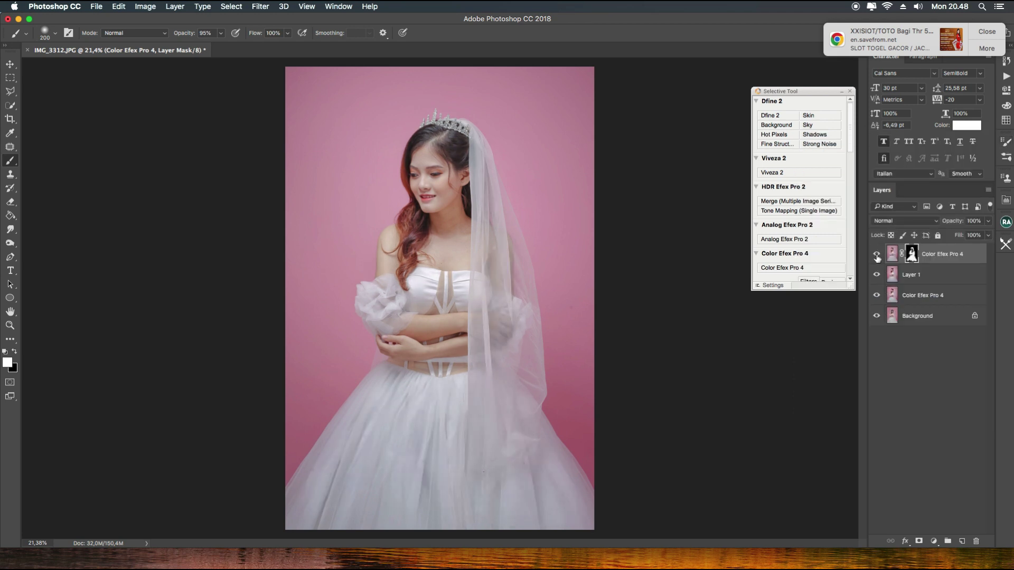
Select the Move tool and zoom around the portrait.
key("v")
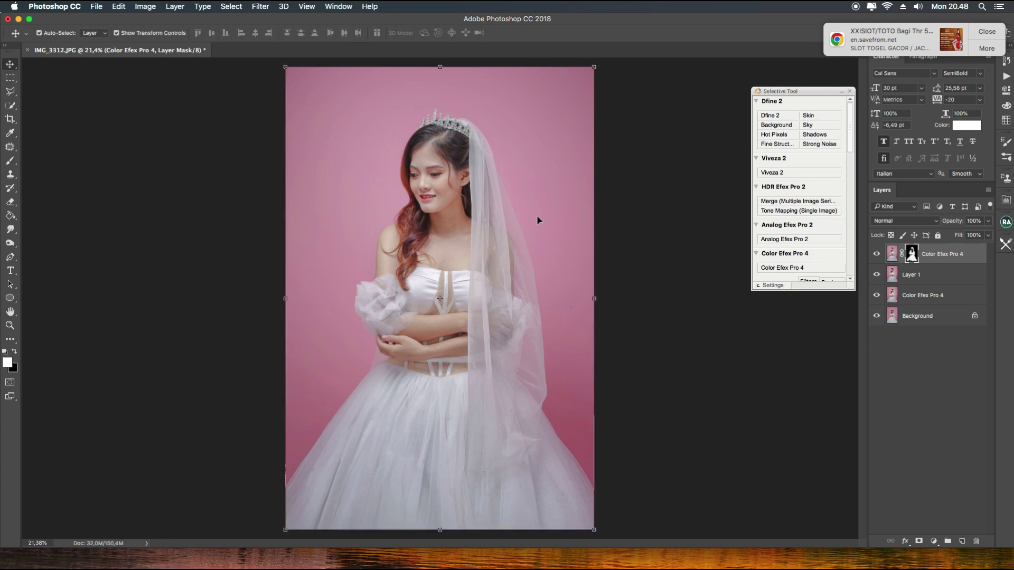
scroll(530, 220, "down", 1)
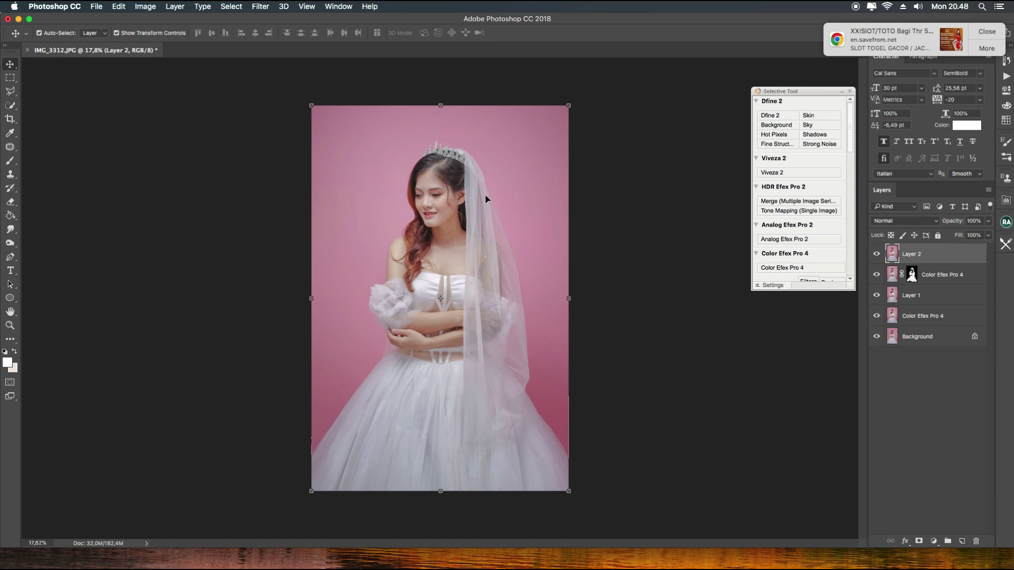
scroll(485, 198, "up", 1)
scroll(486, 199, "up", 1)
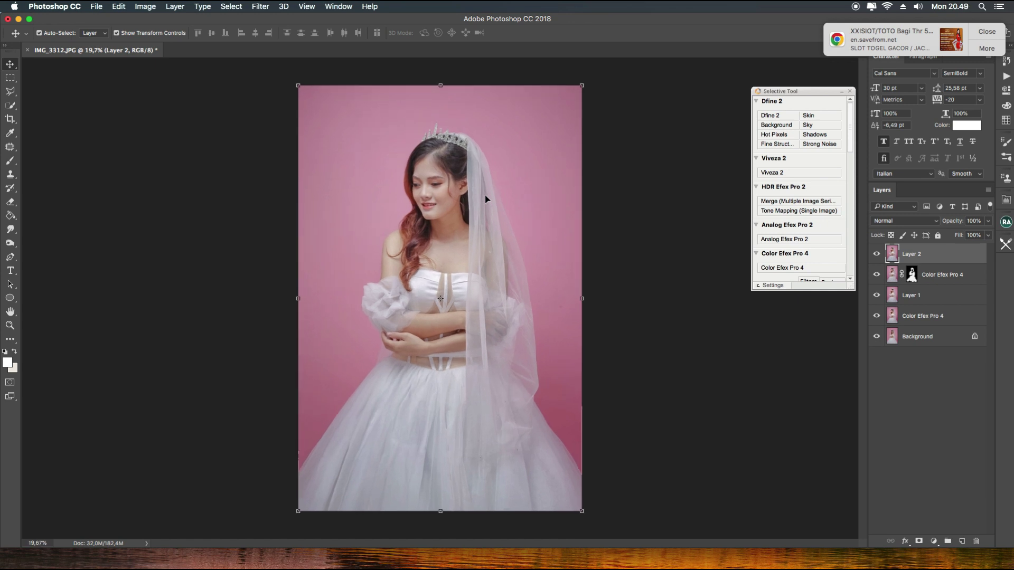
scroll(486, 198, "down", 3)
scroll(486, 199, "up", 3)
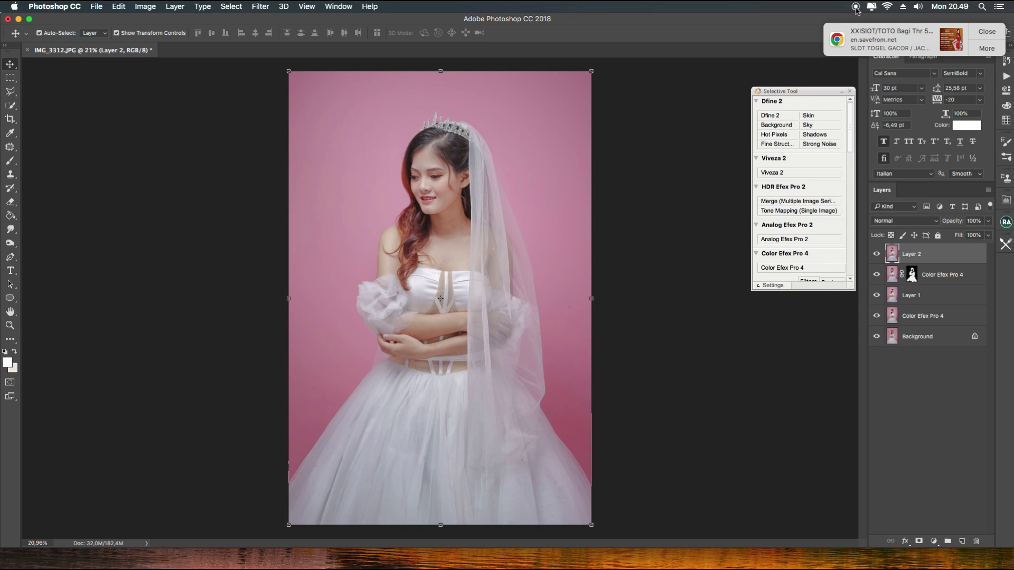
scroll(565, 163, "up", 2)
scroll(559, 159, "up", 3)
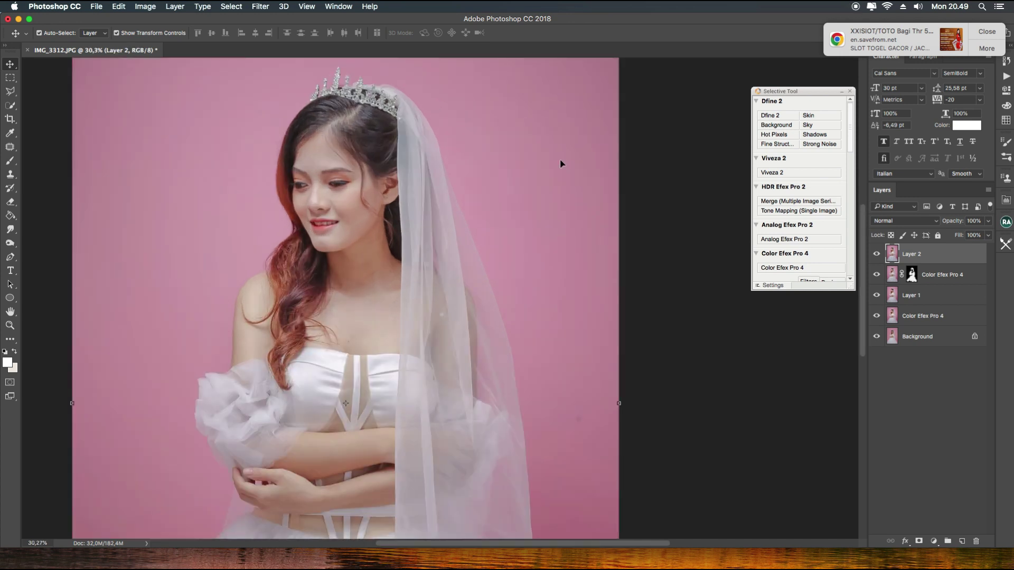
Compare by hiding Layer 2, toggling the Color Efex layer and viewing the Background alone.
left_click(878, 254)
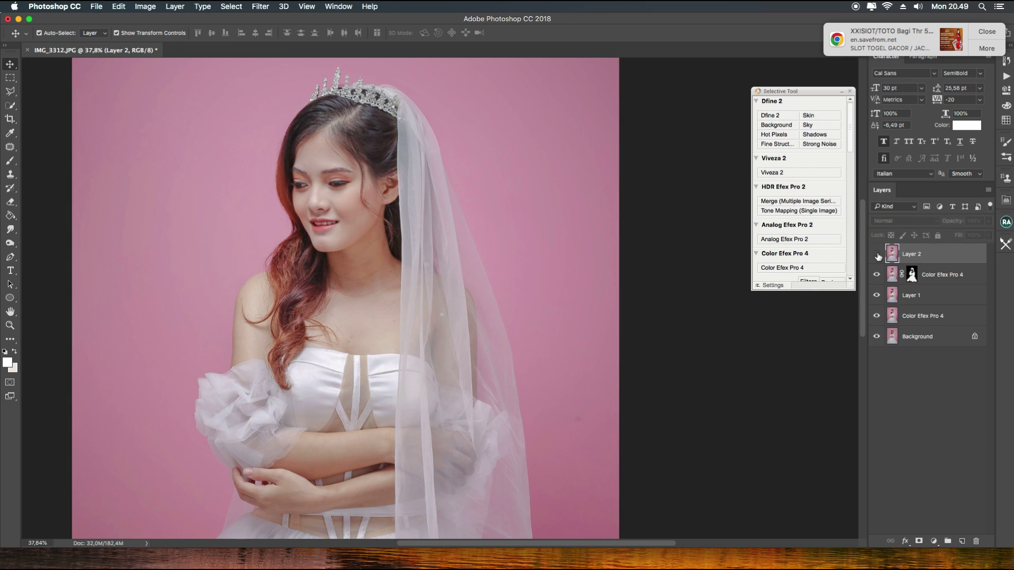
left_click(876, 274)
left_click(876, 275)
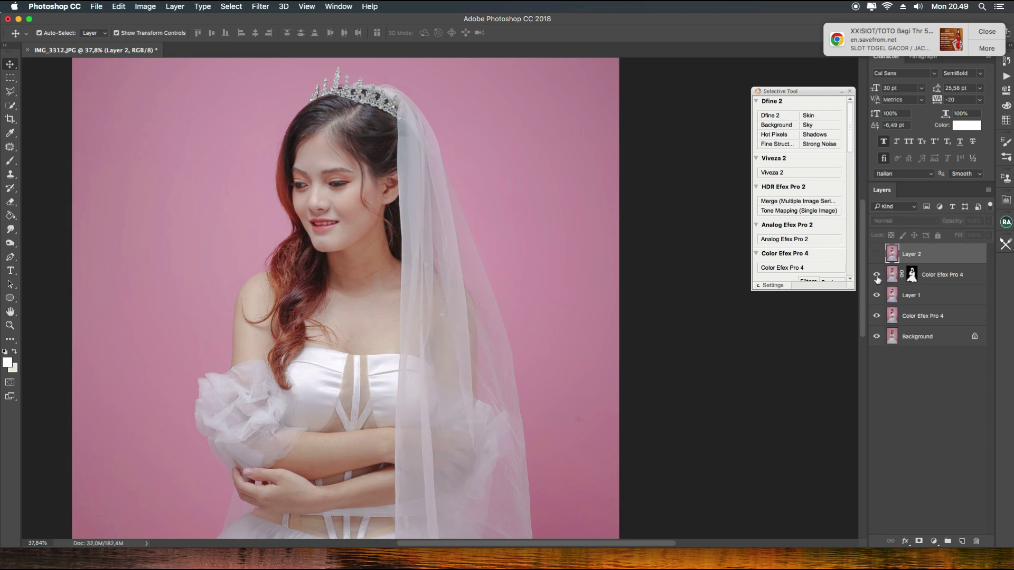
left_click(877, 337, "alt")
left_click(876, 337, "alt")
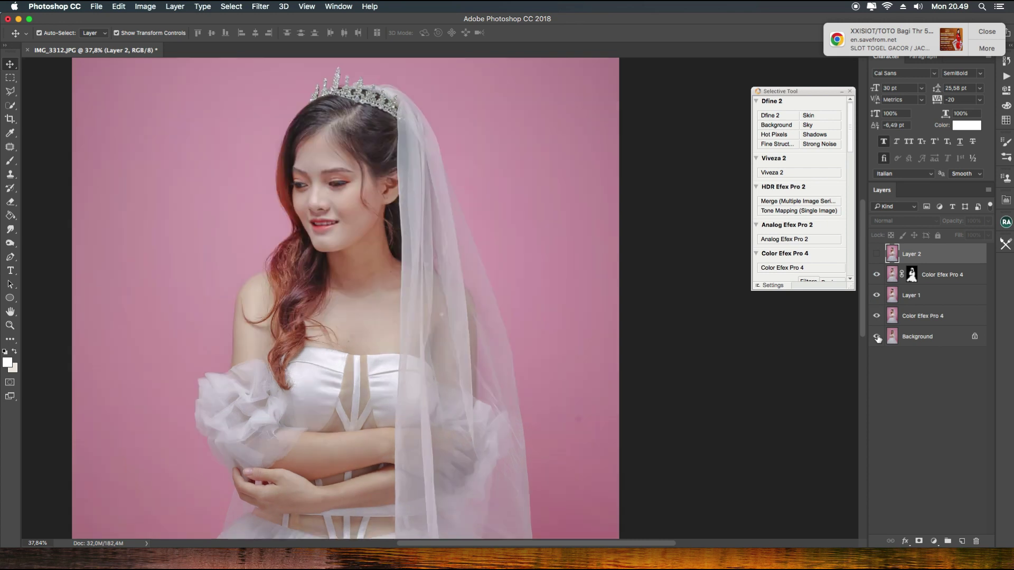
scroll(584, 174, "down", 2)
scroll(583, 175, "down", 2)
scroll(583, 174, "down", 1)
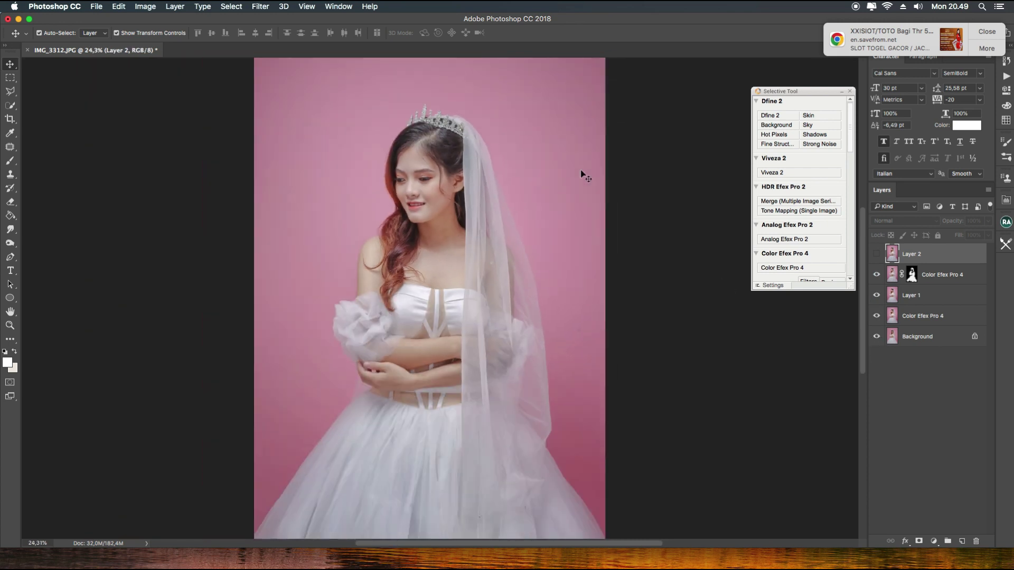
scroll(611, 165, "down", 1)
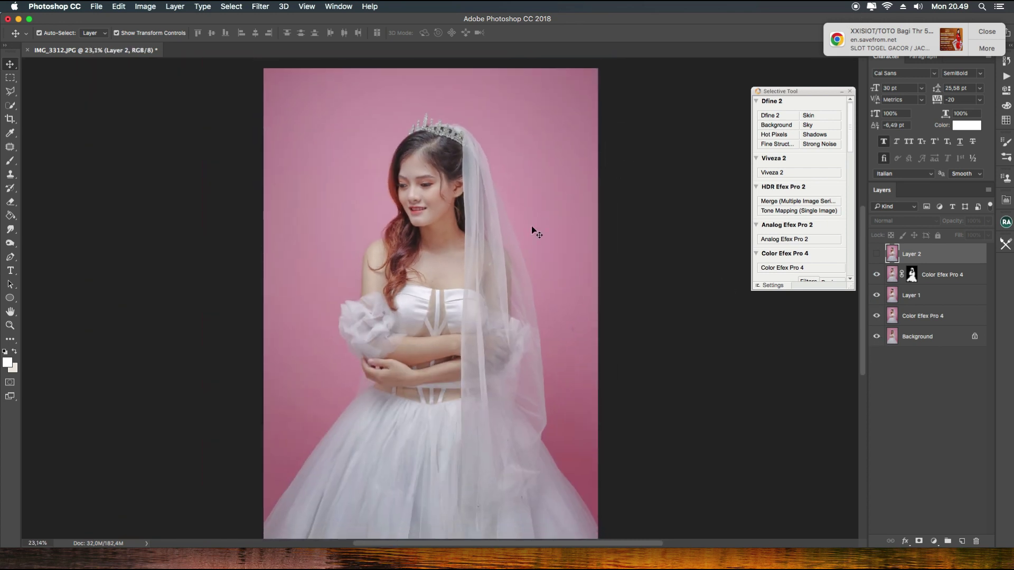
left_click_drag(481, 247, 475, 214)
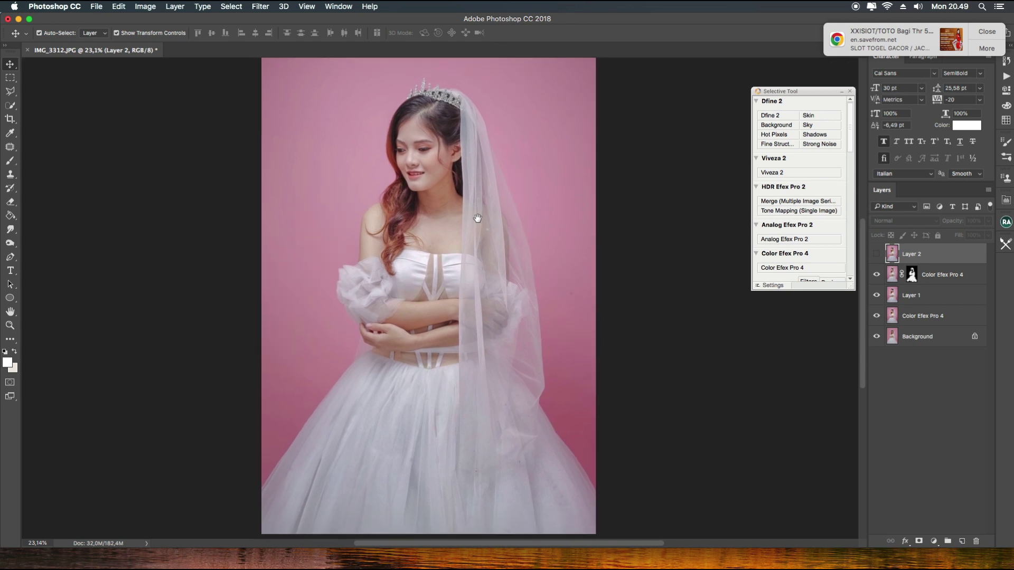